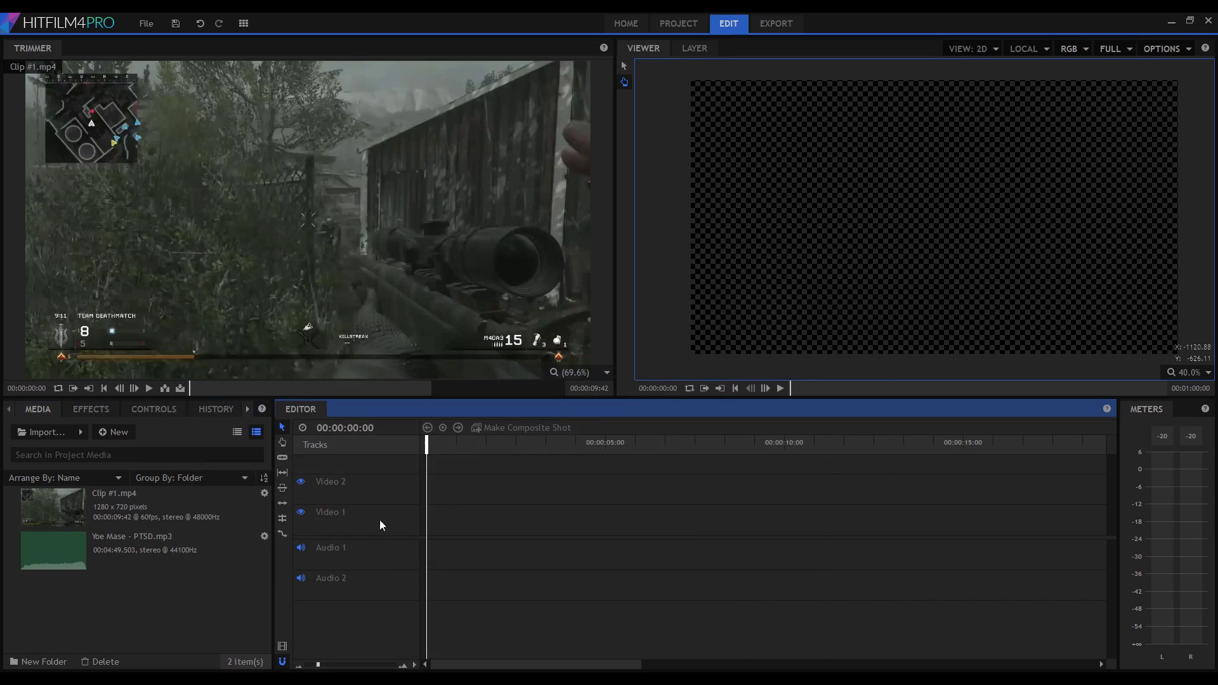
- Drag Clip #1.mp4 onto the timeline, unlink it, and select its gameplay audio on Audio 1
click(192, 508)
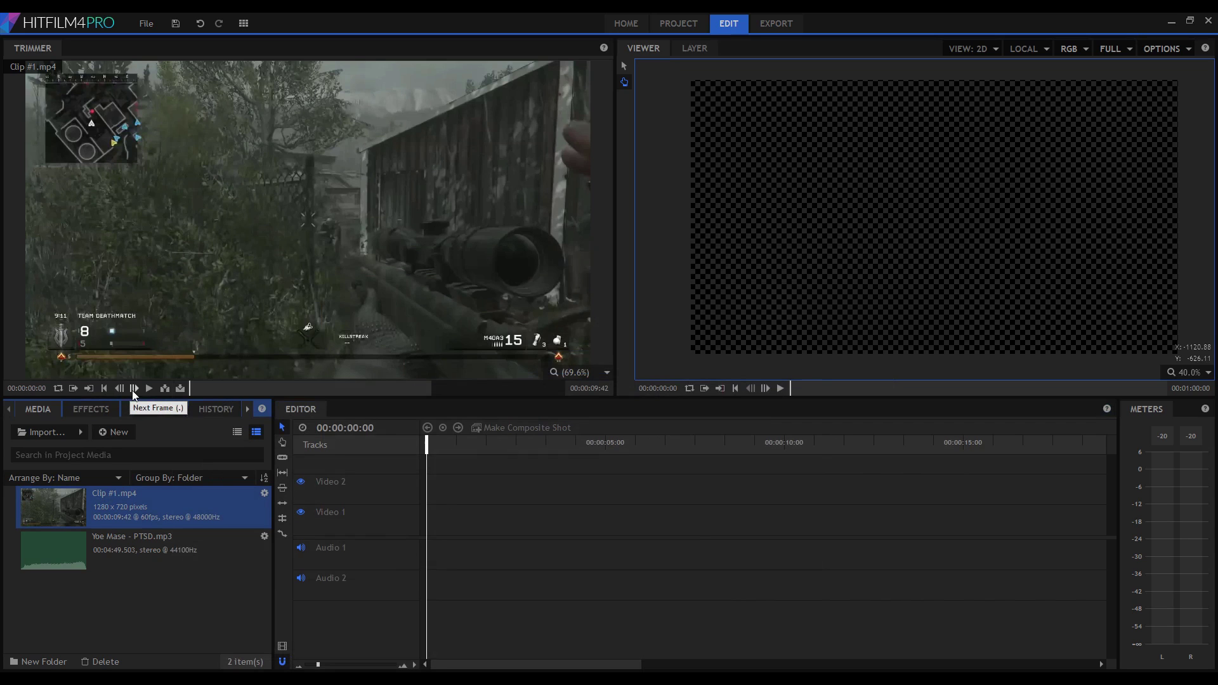
mouse_move(219, 269)
mouse_down()
mouse_move(382, 475)
mouse_move(424, 506)
mouse_up()
click(542, 507)
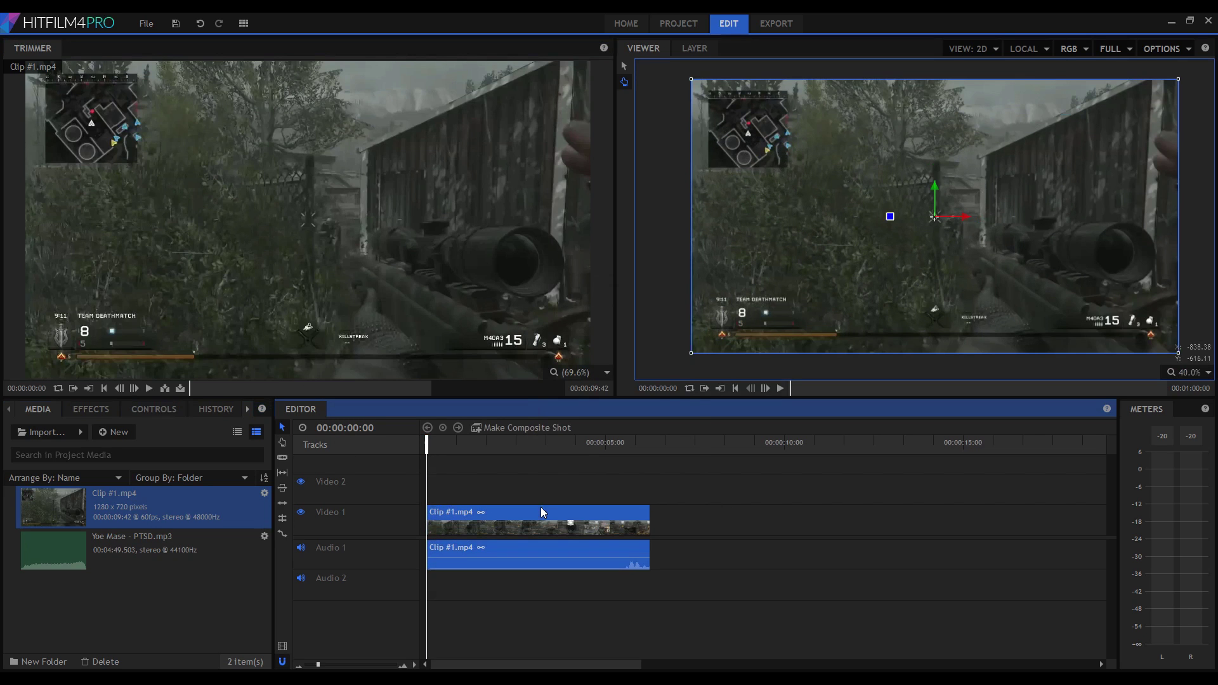
right_click(541, 508)
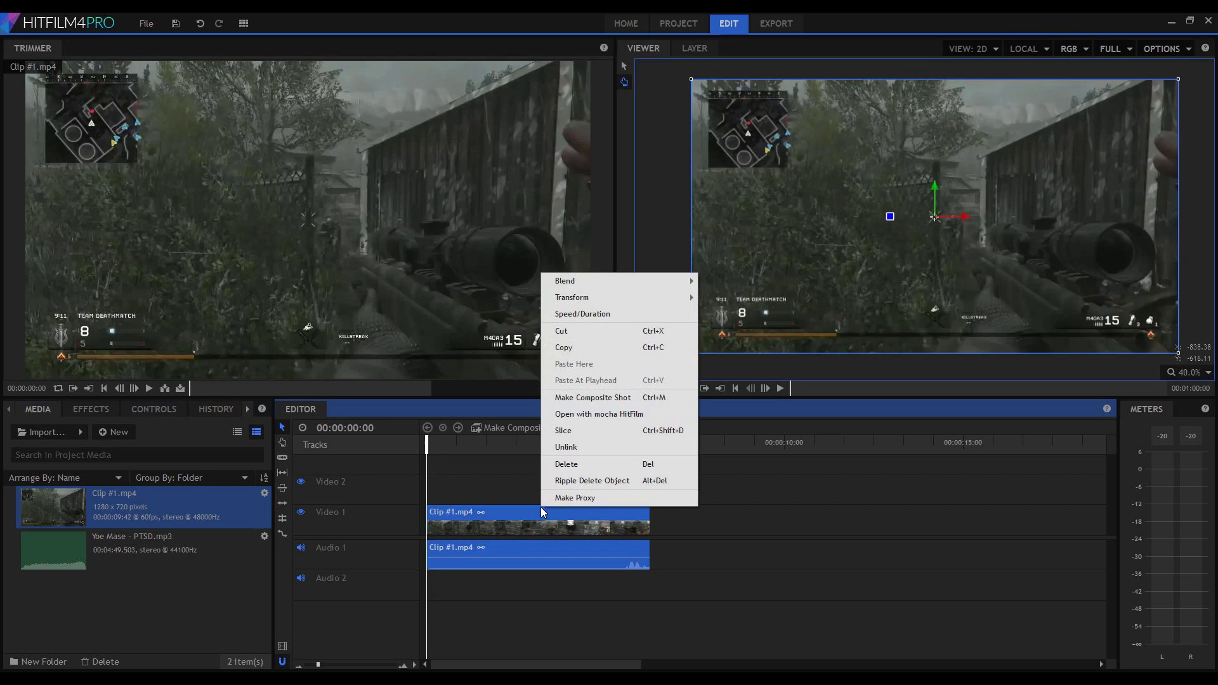
click(564, 447)
click(676, 557)
click(621, 568)
- Delete the gameplay audio and place Yoe Mase - PTSD.mp3 on Audio 1
key(Delete)
click(178, 547)
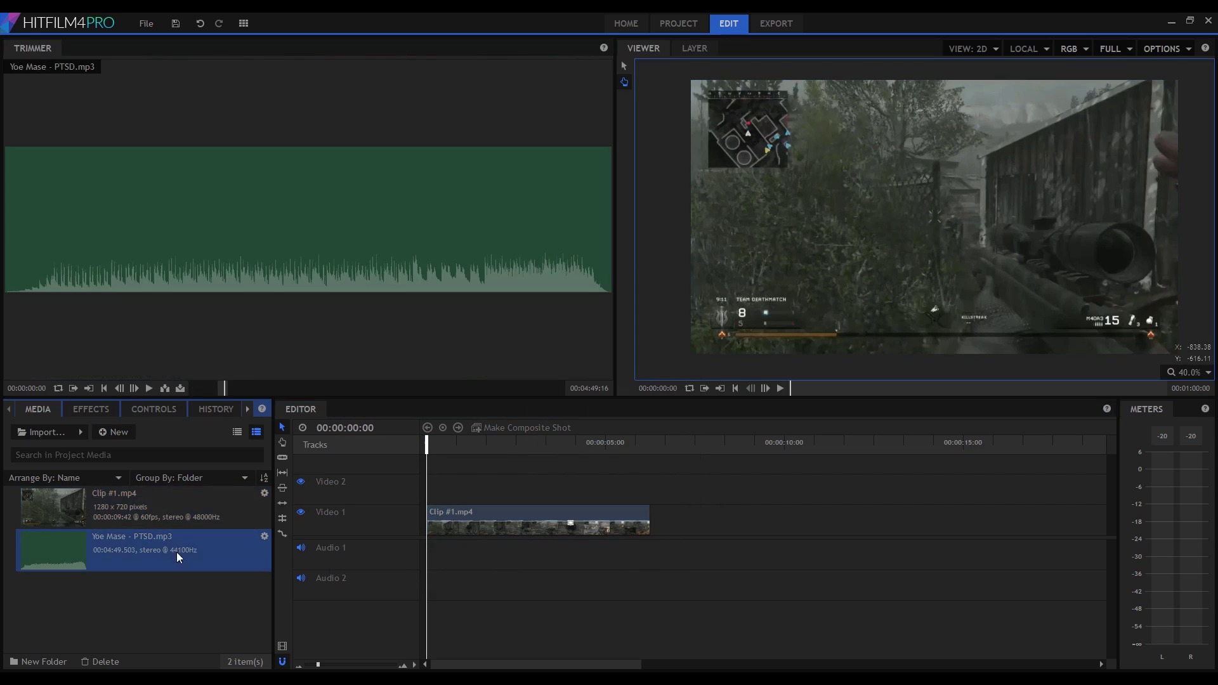
drag(229, 271, 427, 550)
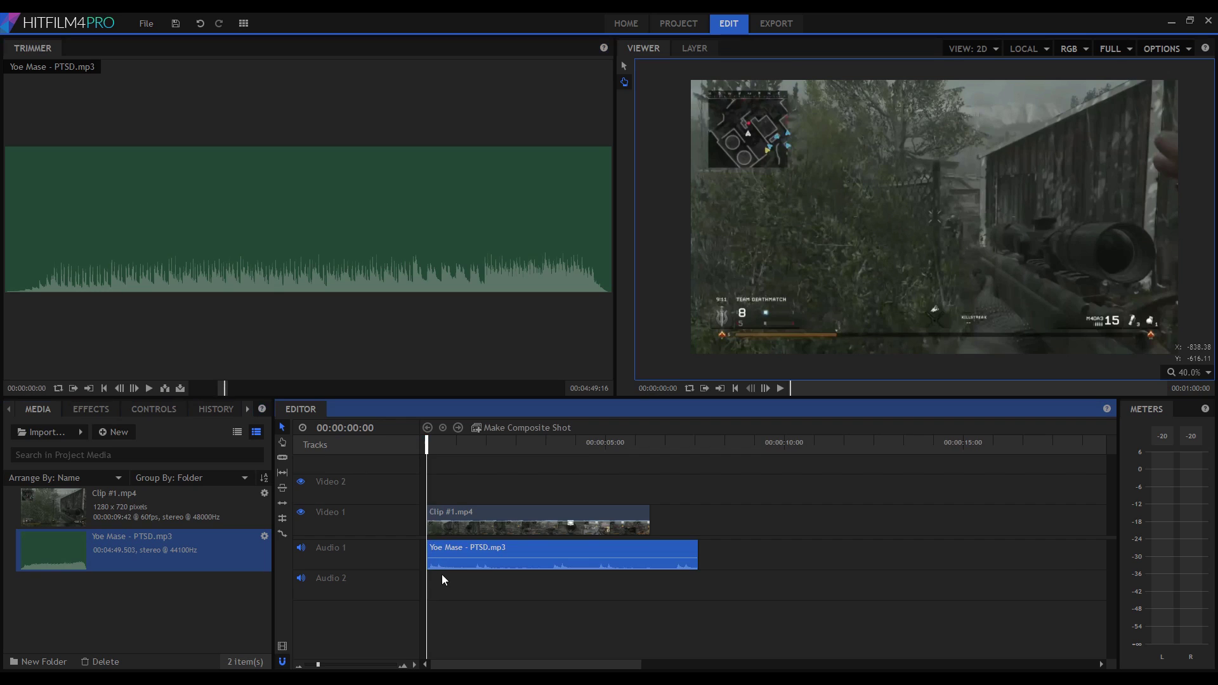
- Zoom the timeline and set Audio Size to Large for a bigger waveform
scroll(442, 573, up, 3)
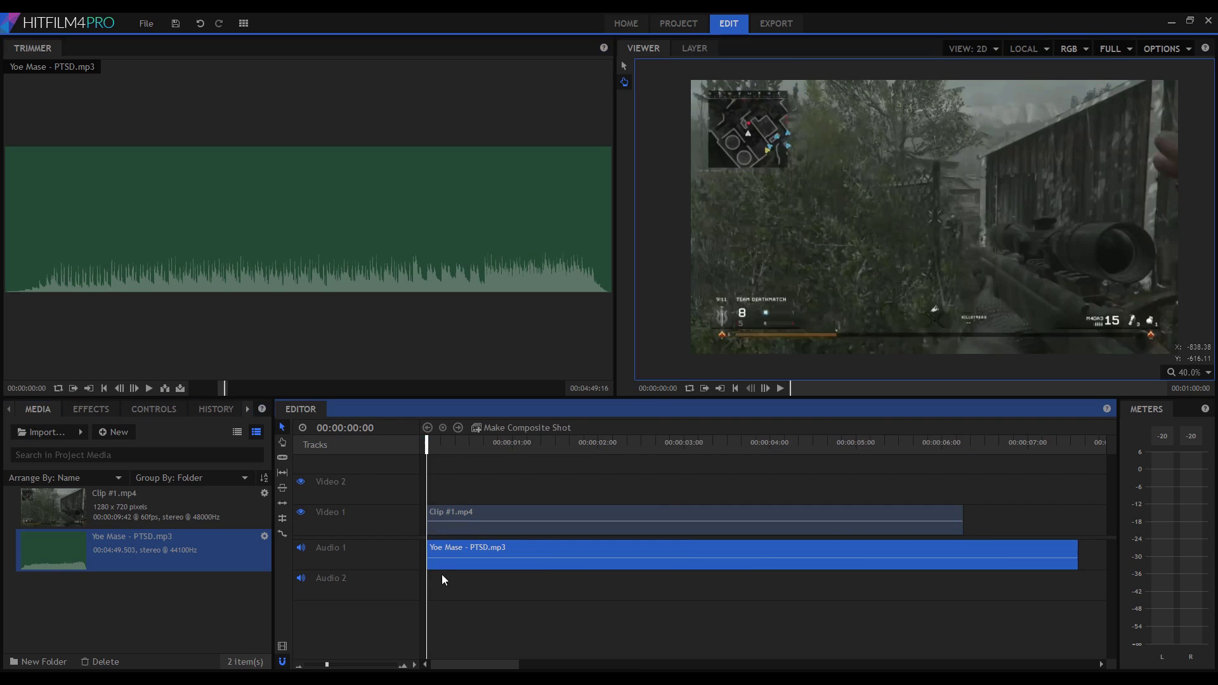
click(416, 664)
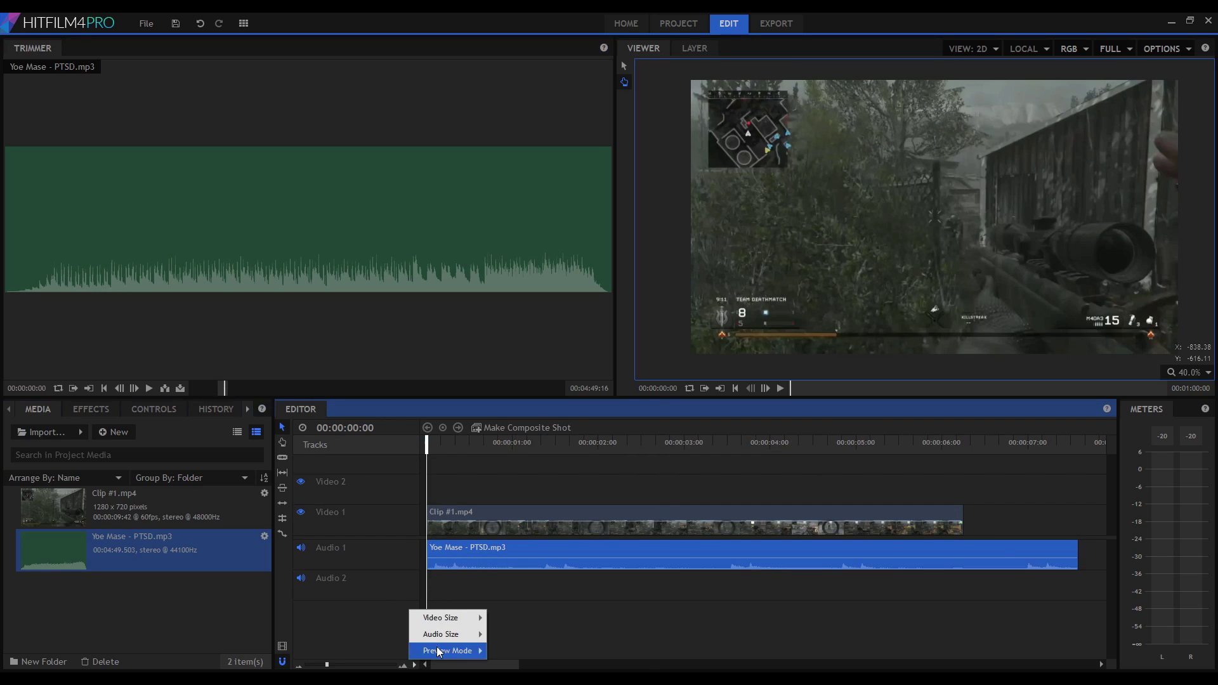
mouse_move(443, 634)
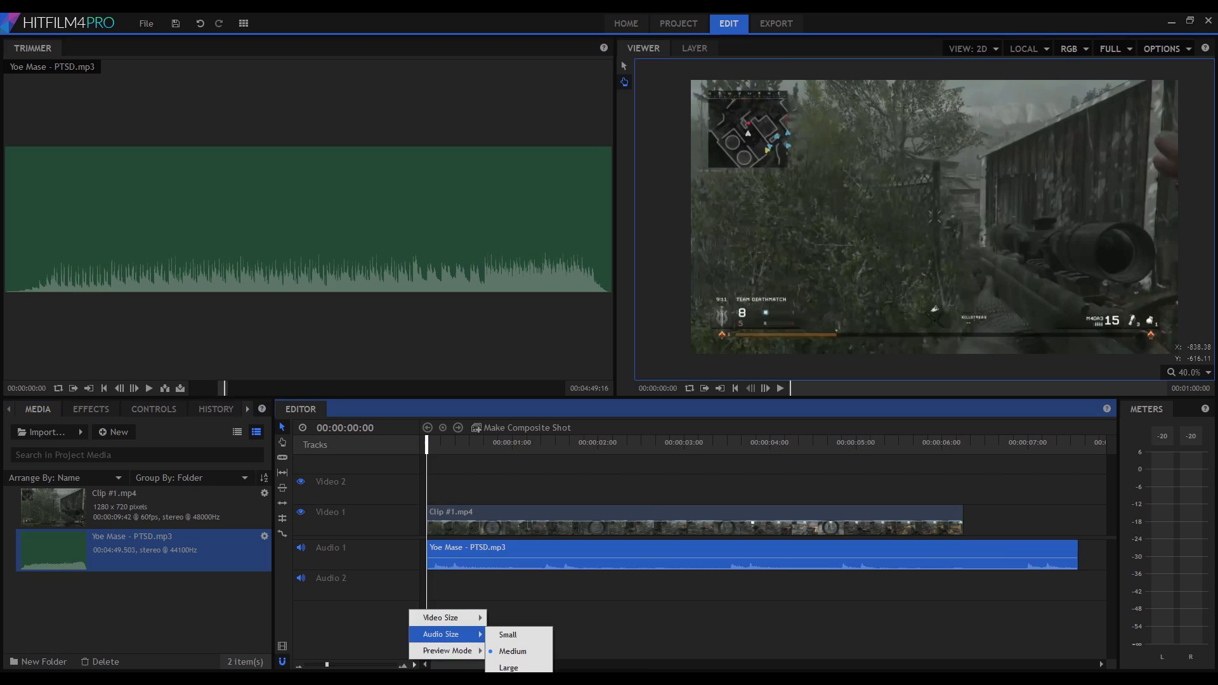
click(508, 667)
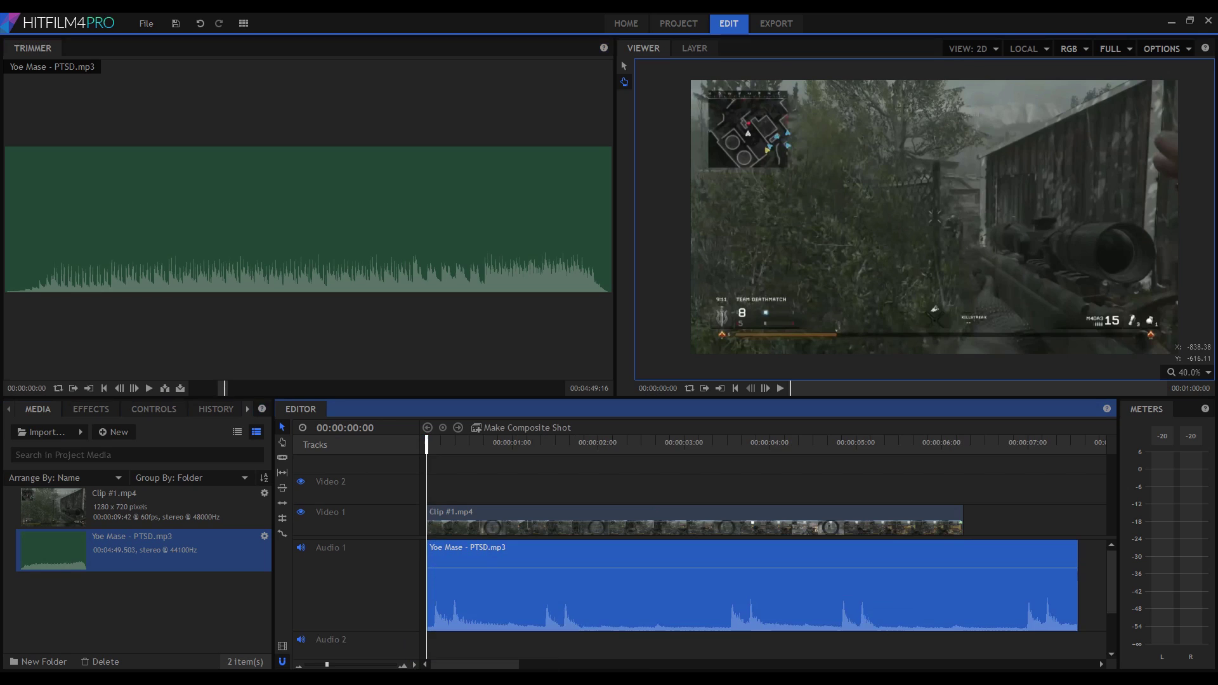
click(508, 655)
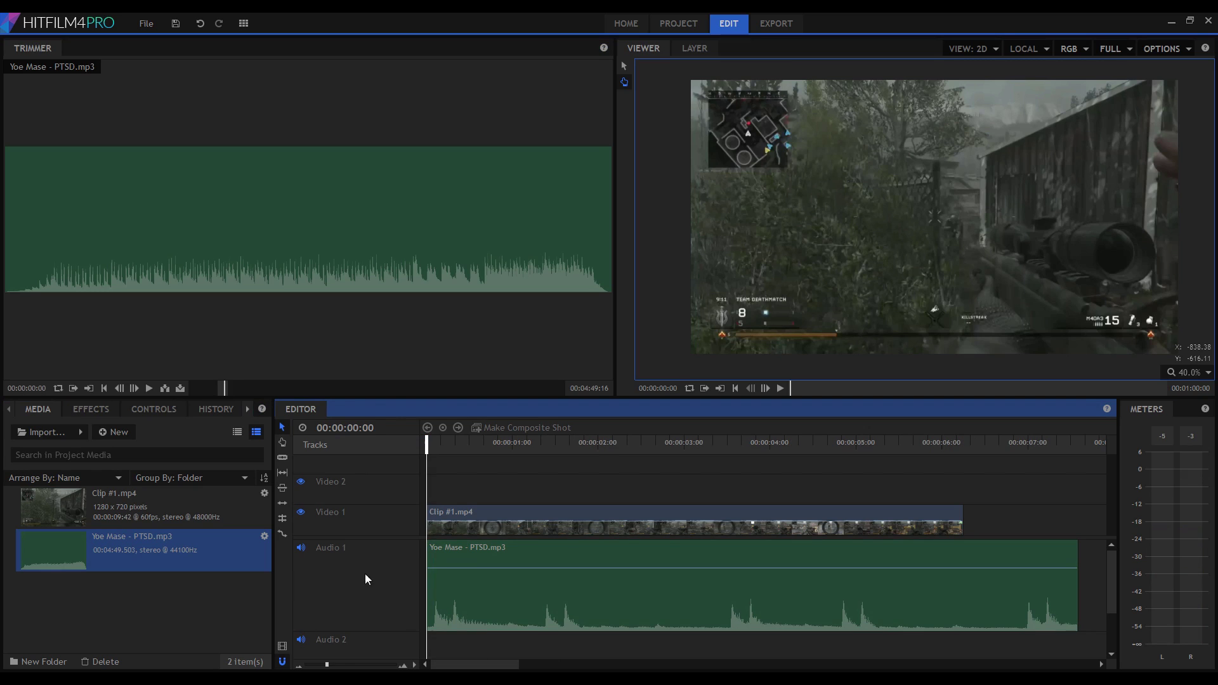
- Hide Video 1, play the PTSD music, then drag the playhead back to the start
click(302, 513)
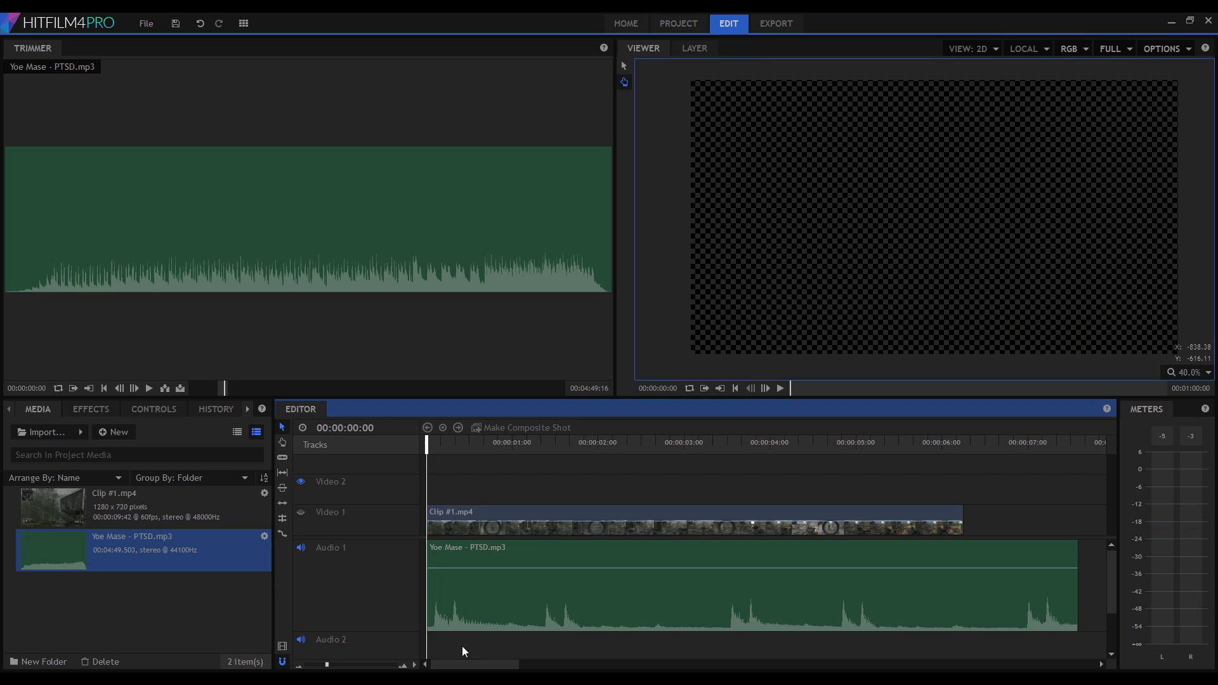
key(space)
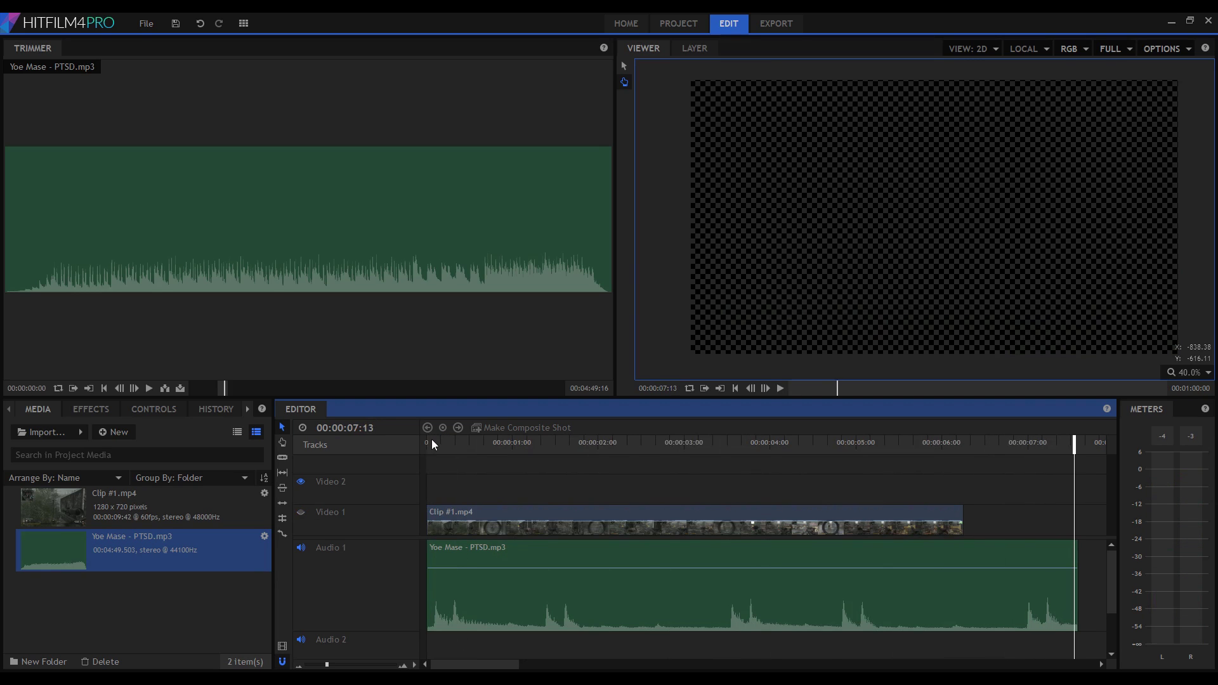
drag(430, 443, 414, 442)
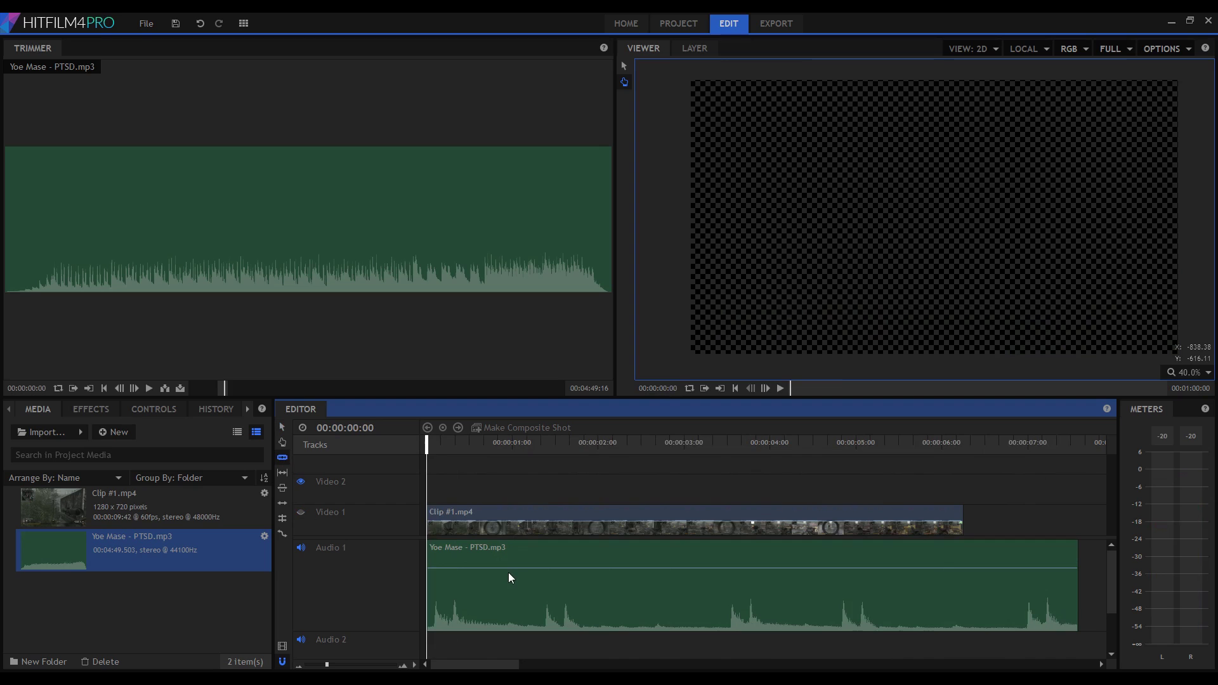
- Play the PTSD track and slice it at four clap beats, pausing at each
key(space)
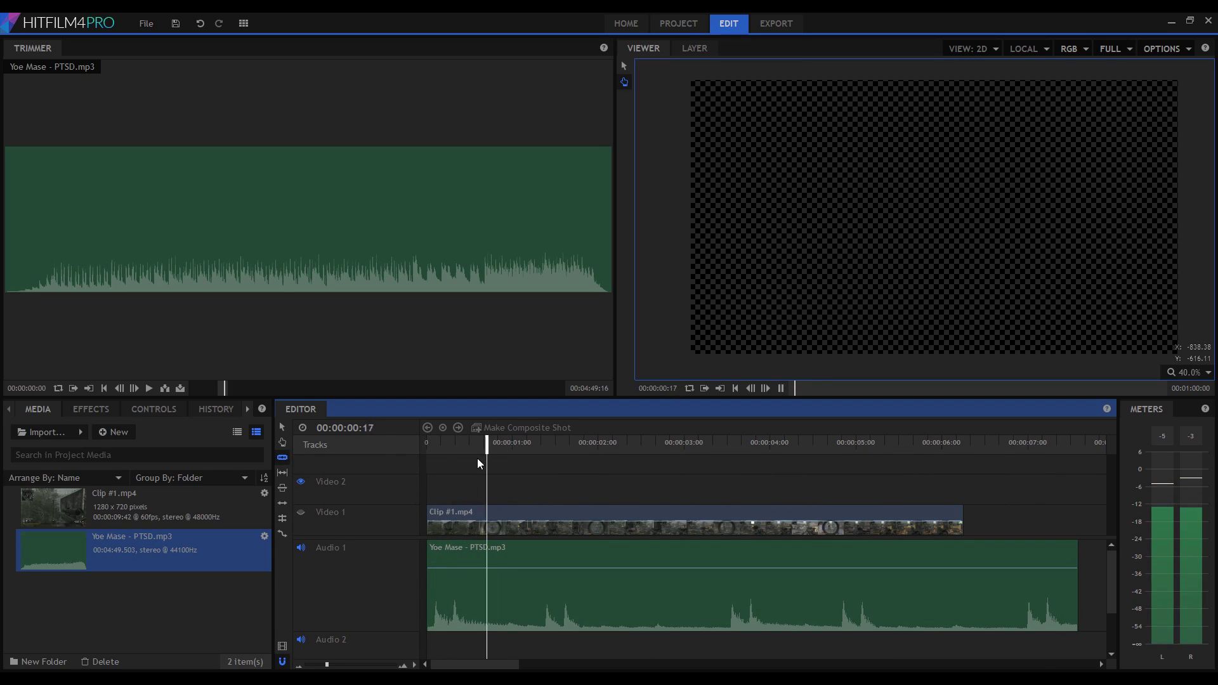
key(space)
click(504, 591)
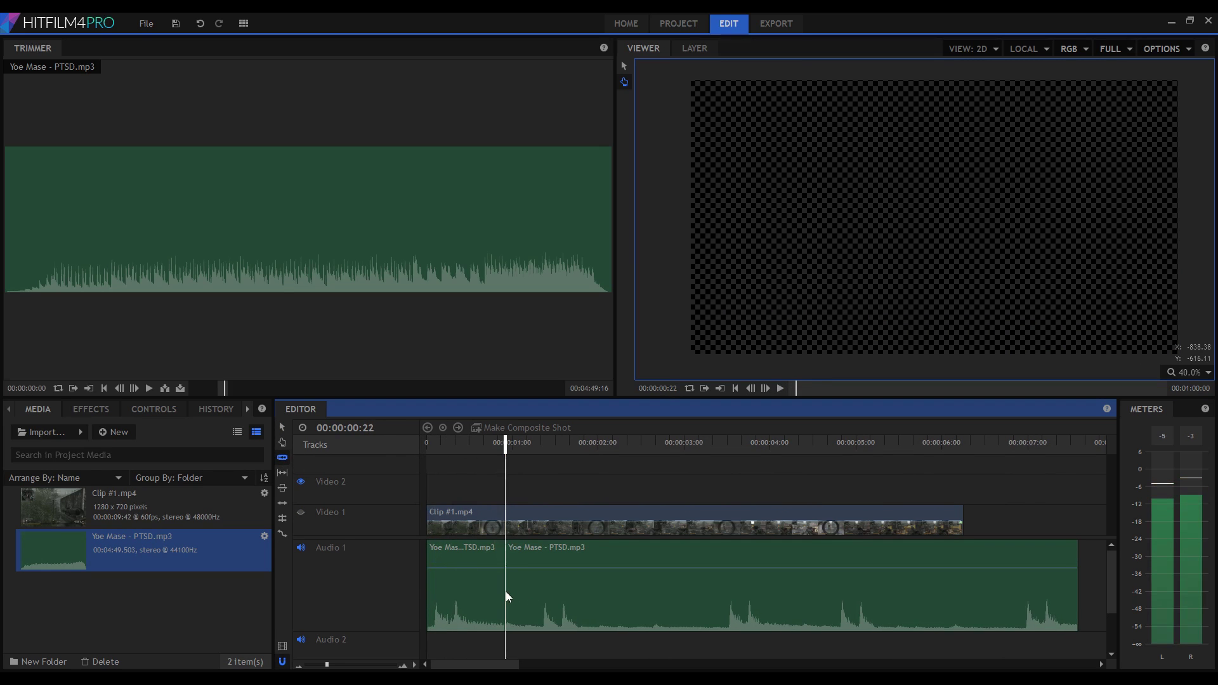
key(space)
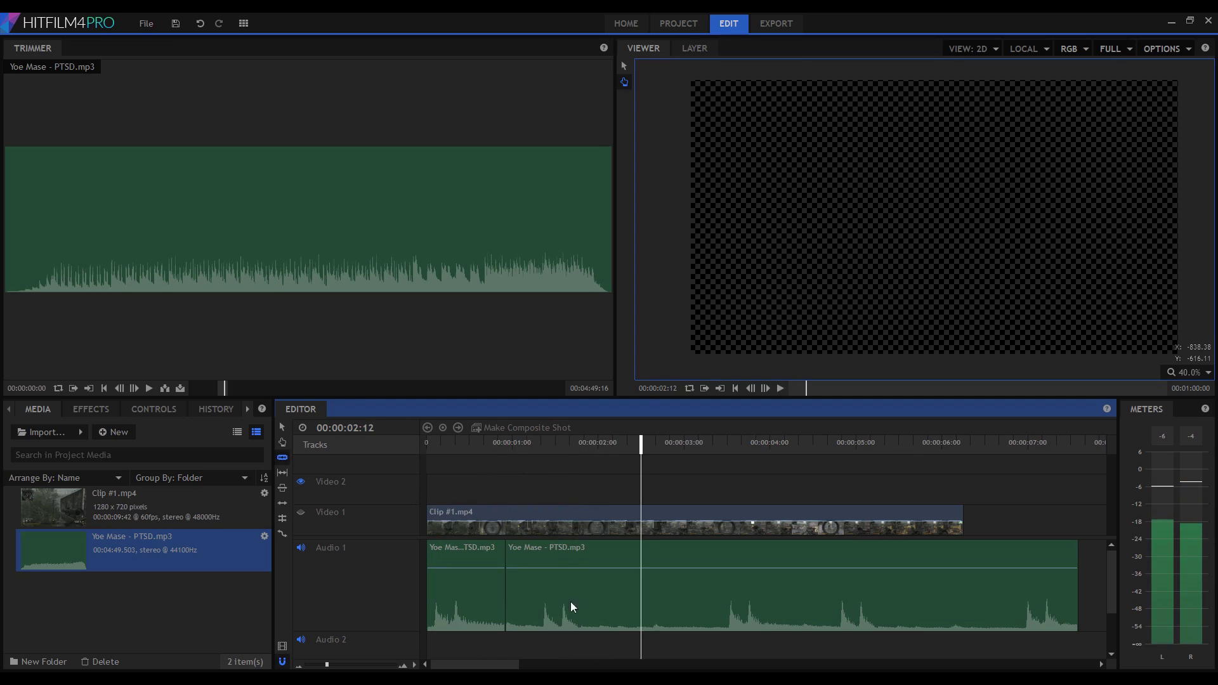
click(652, 602)
key(space)
key(space)
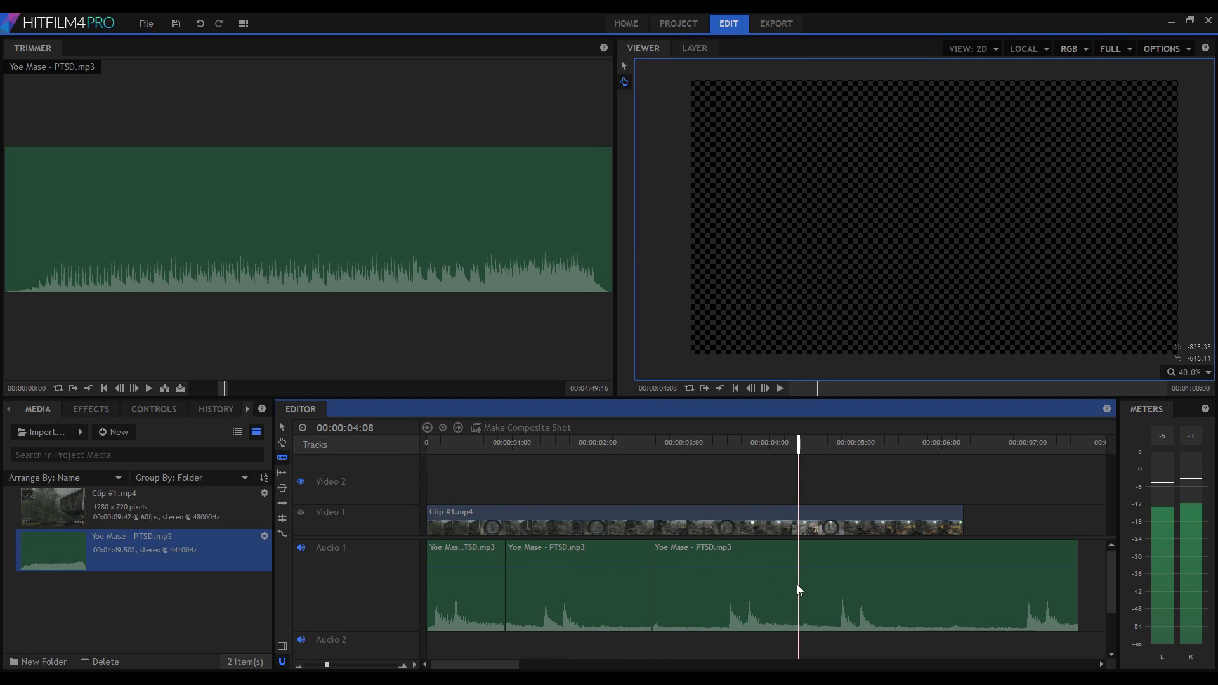
click(798, 586)
key(space)
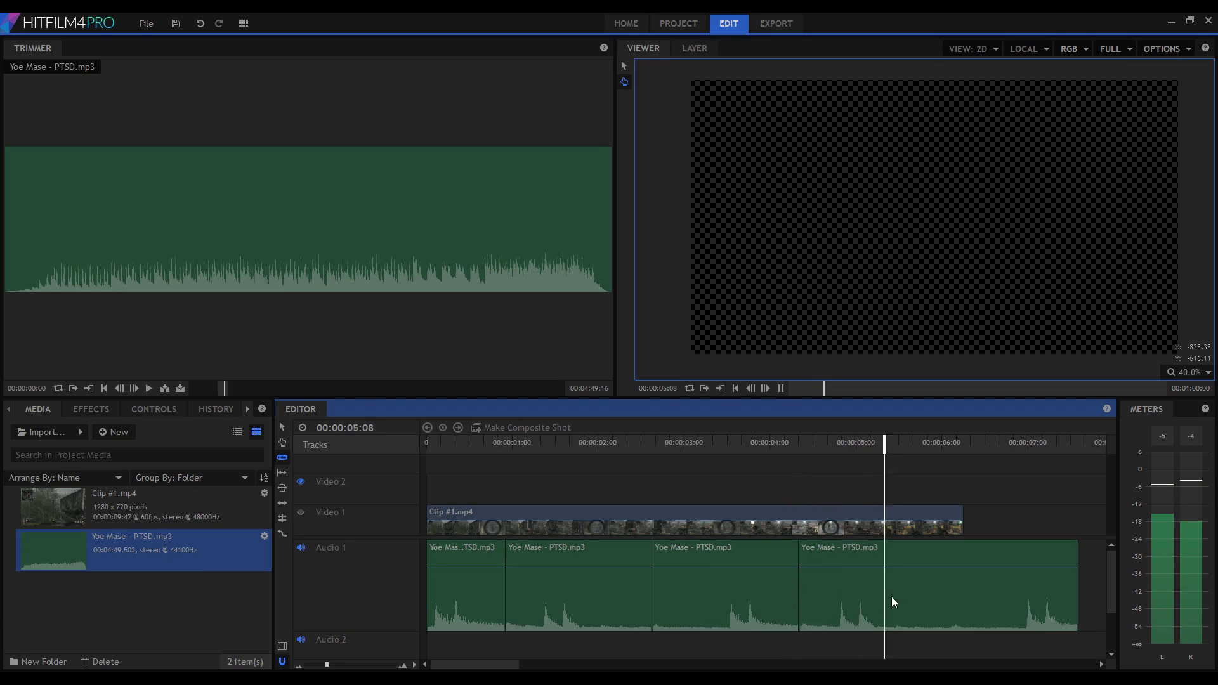
key(space)
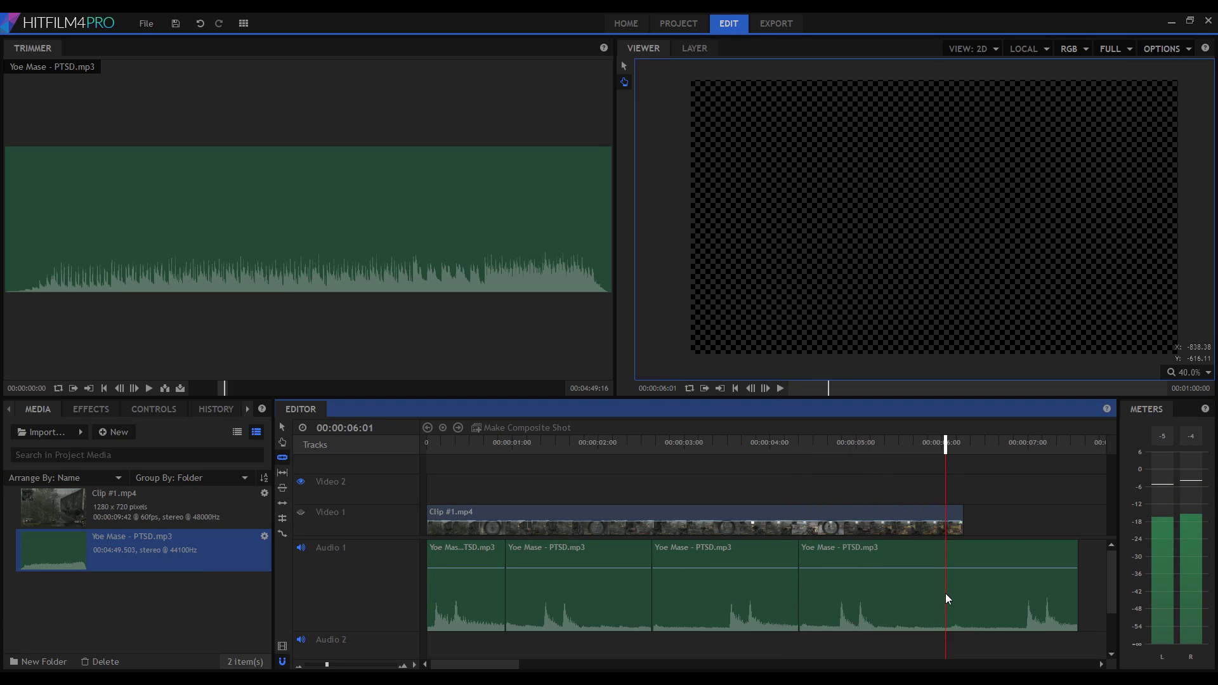
click(945, 593)
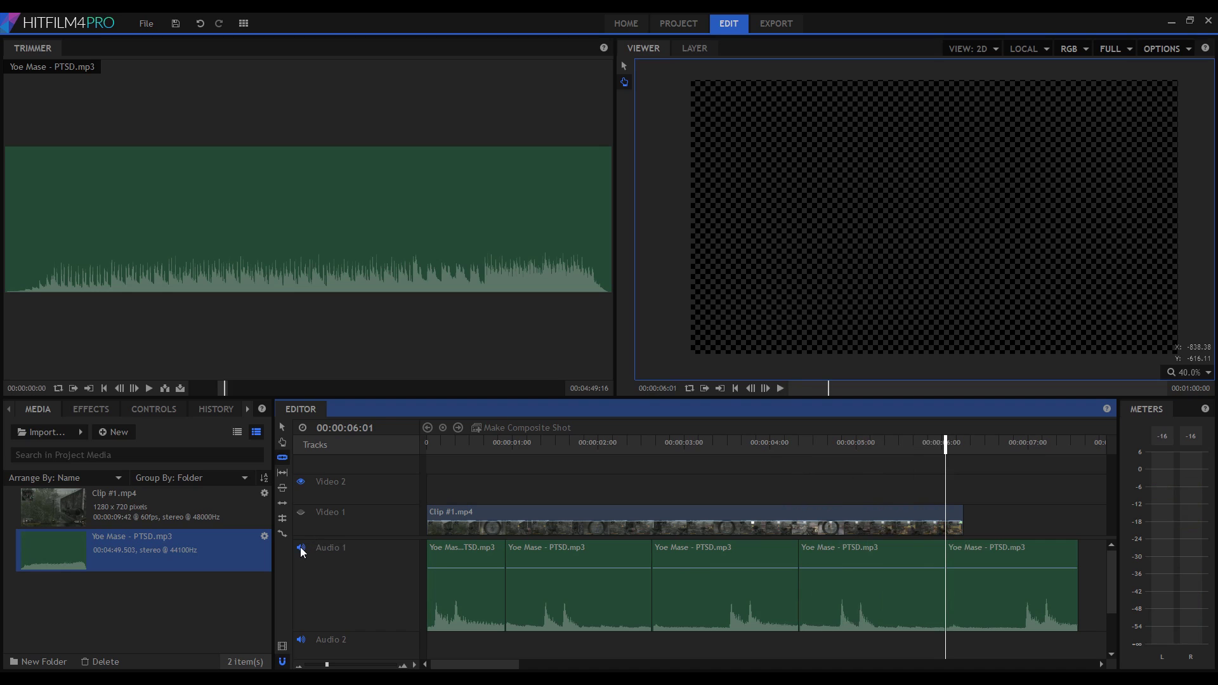
- Unhide Video 1, give the video track more room, and return to the start
click(301, 513)
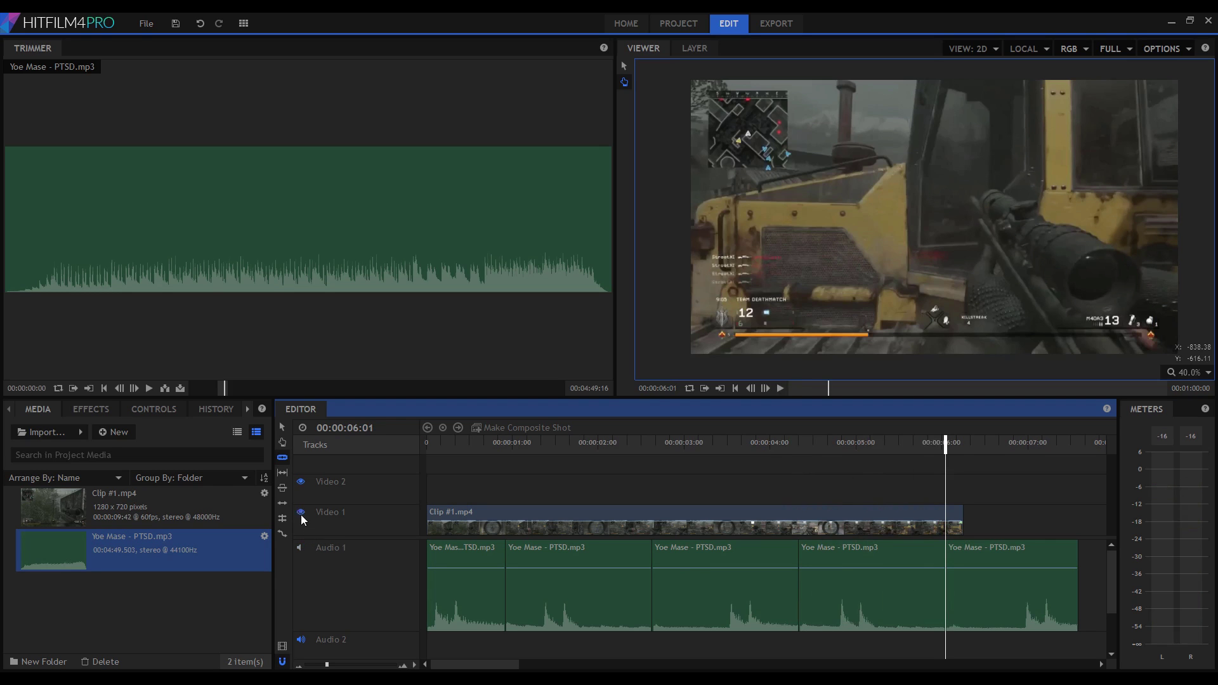
drag(314, 537, 322, 589)
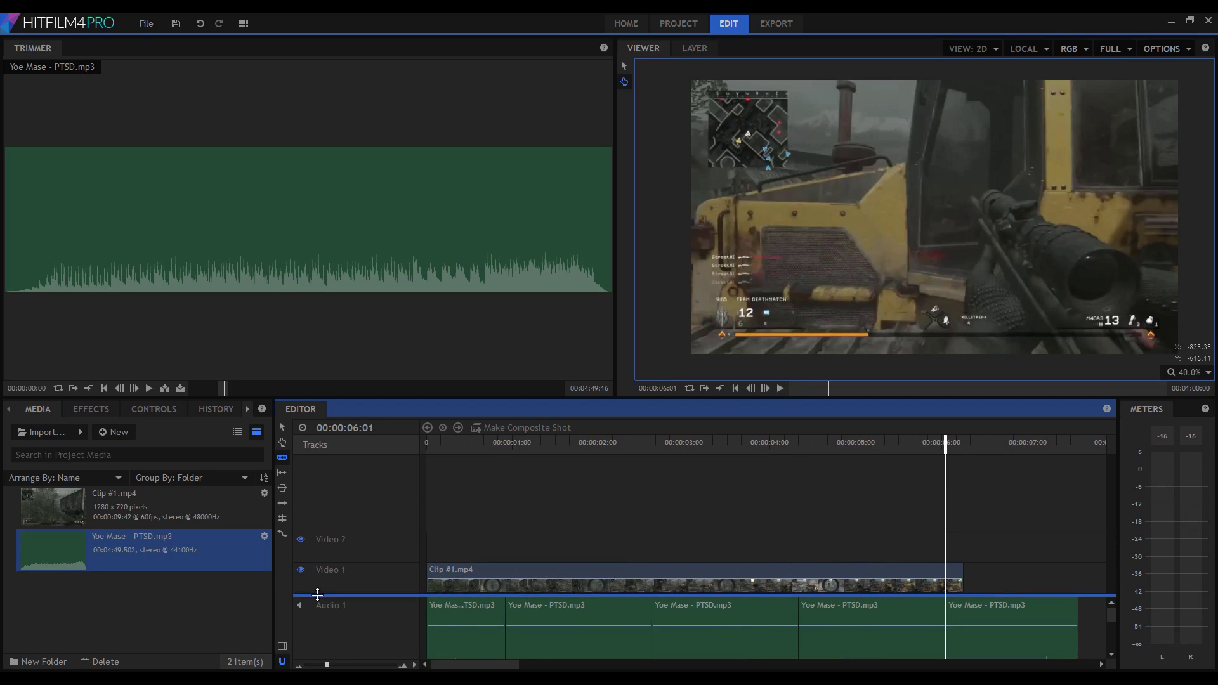
key(Home)
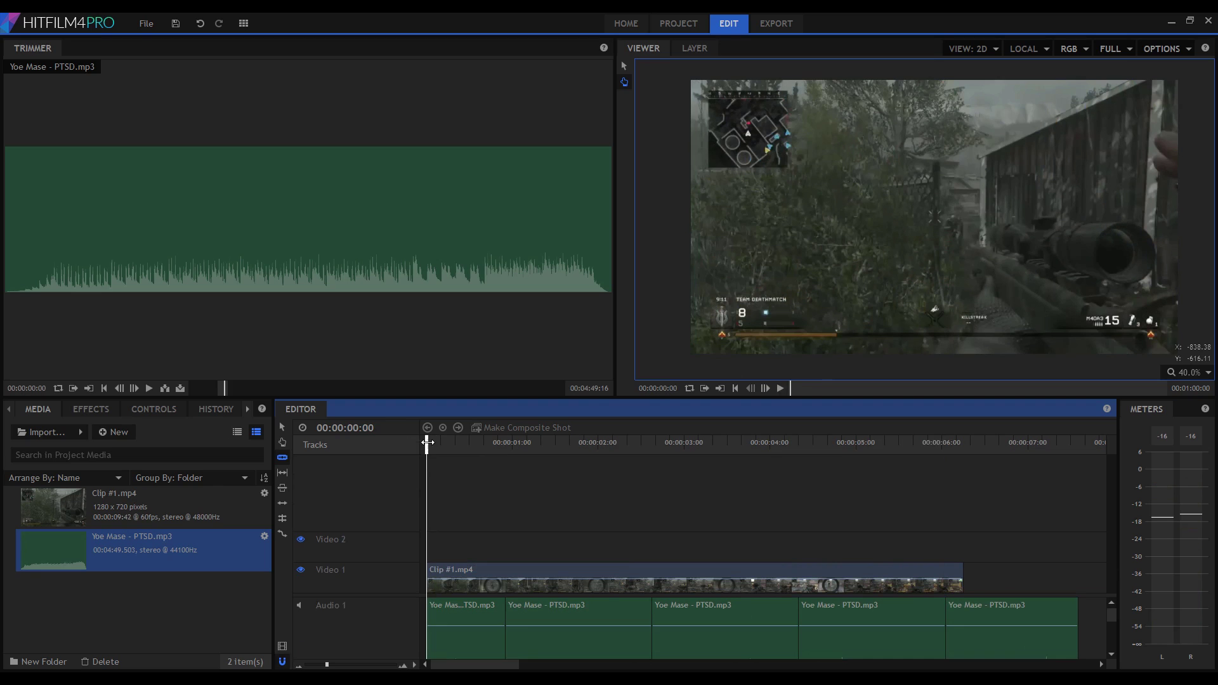
- Slice Clip #1.mp4 at four gunshot moments along Video 1
drag(427, 444, 477, 448)
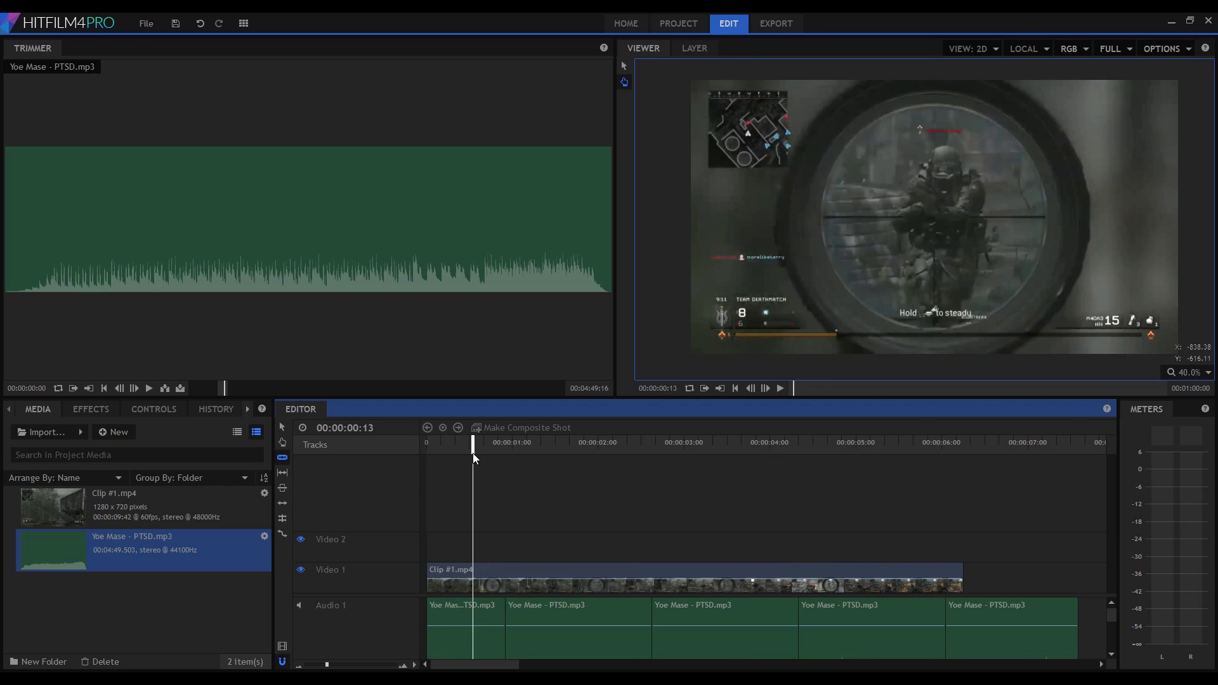
key(ctrl+shift+d)
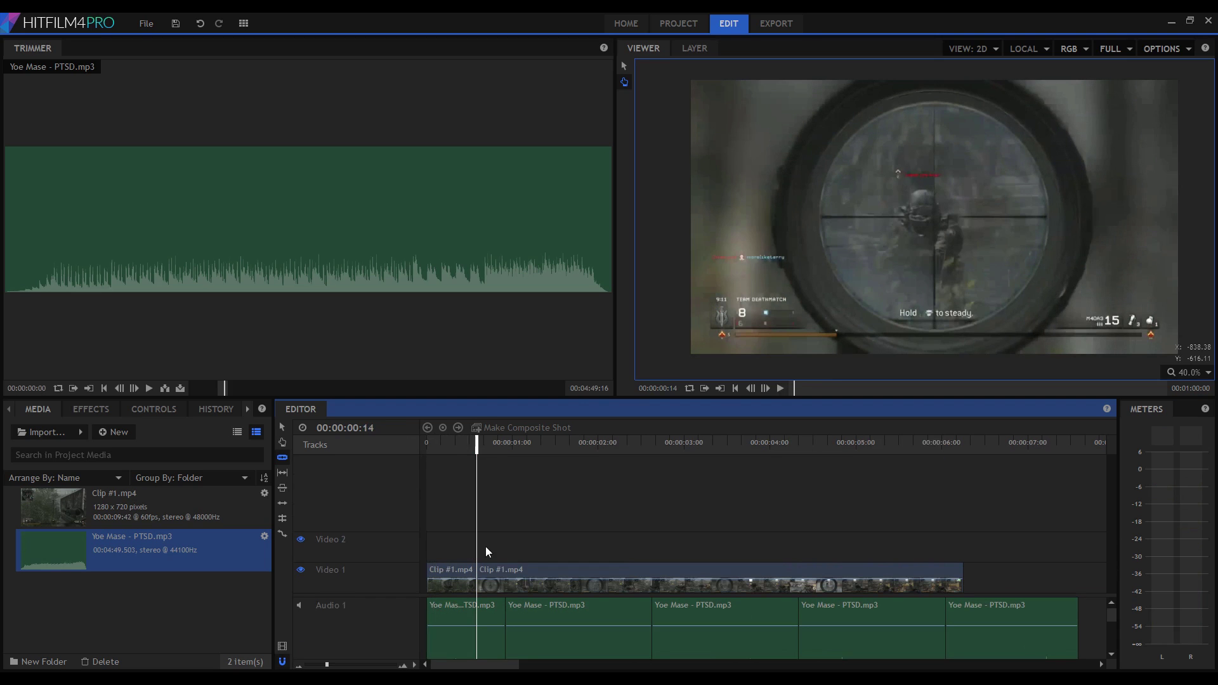
drag(476, 443, 567, 452)
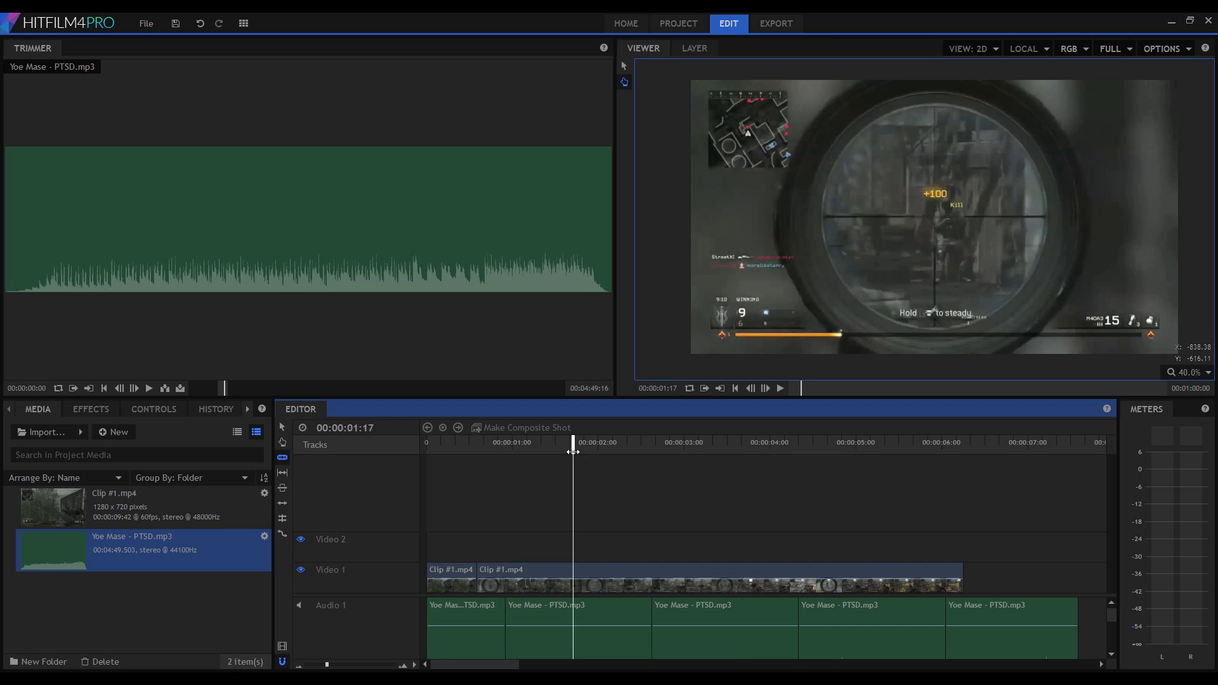
drag(573, 451, 705, 449)
click(578, 567)
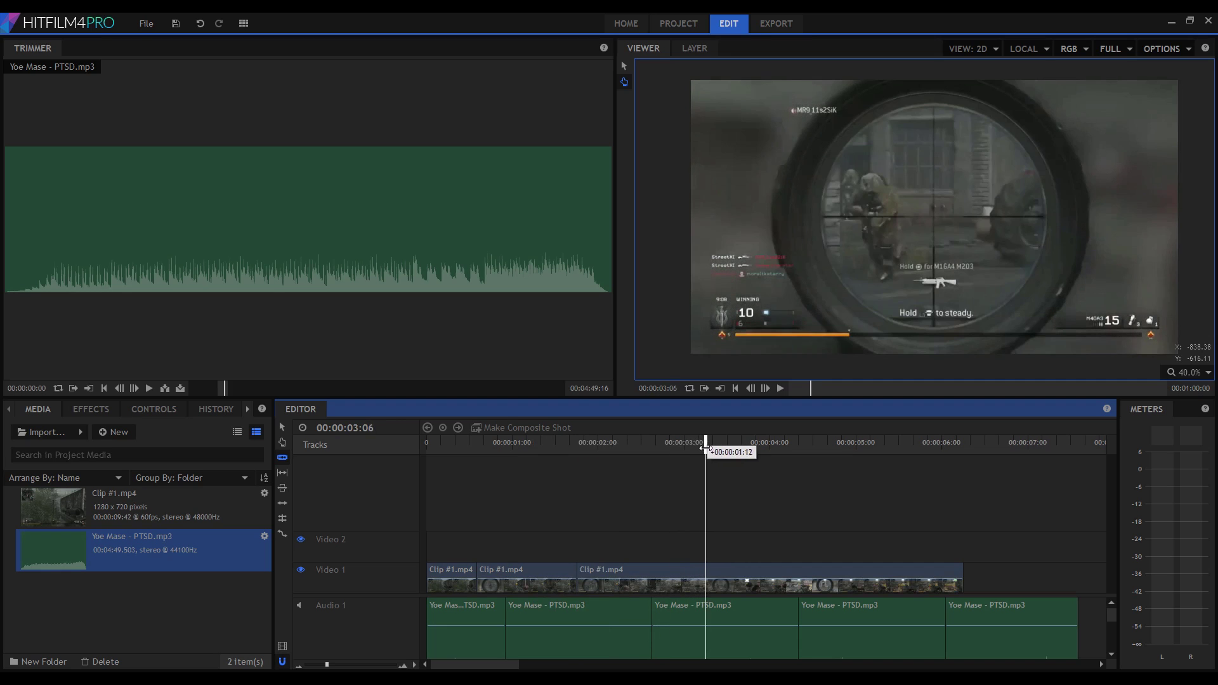
mouse_move(704, 450)
mouse_down()
mouse_move(824, 458)
mouse_move(825, 447)
mouse_move(919, 440)
mouse_up()
click(718, 574)
click(814, 564)
- With the Selection tool, move gameplay pieces two to five so they start at a clap beat
key(v)
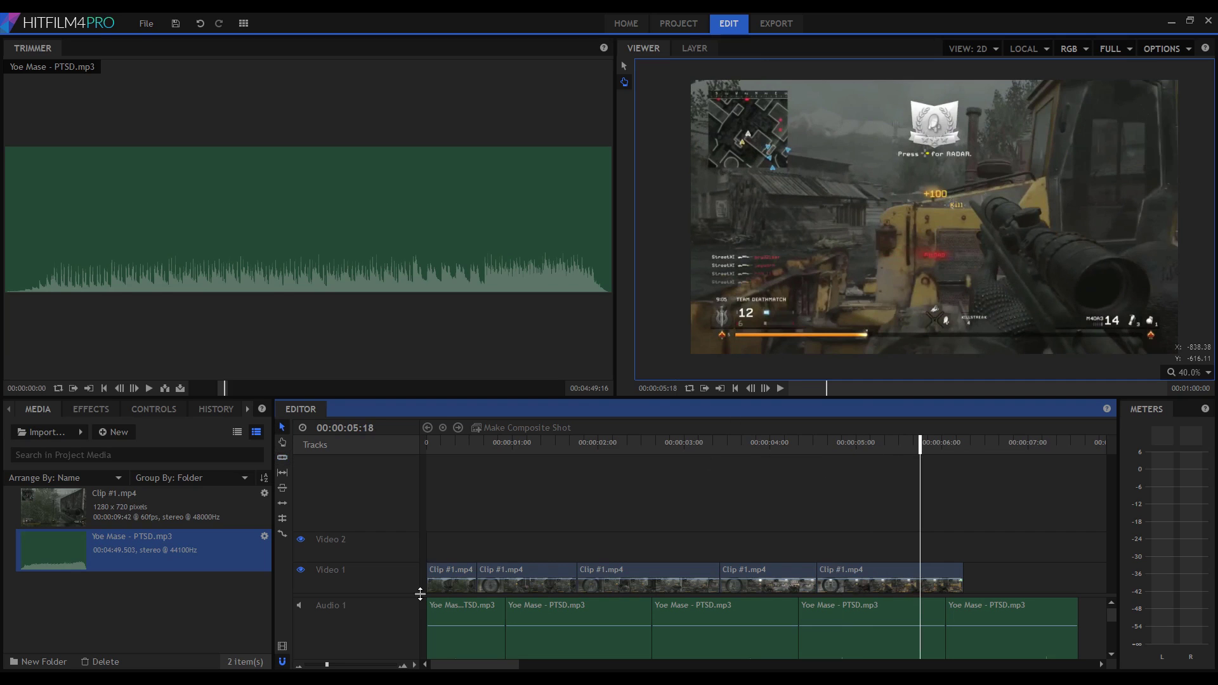
drag(420, 594, 541, 462)
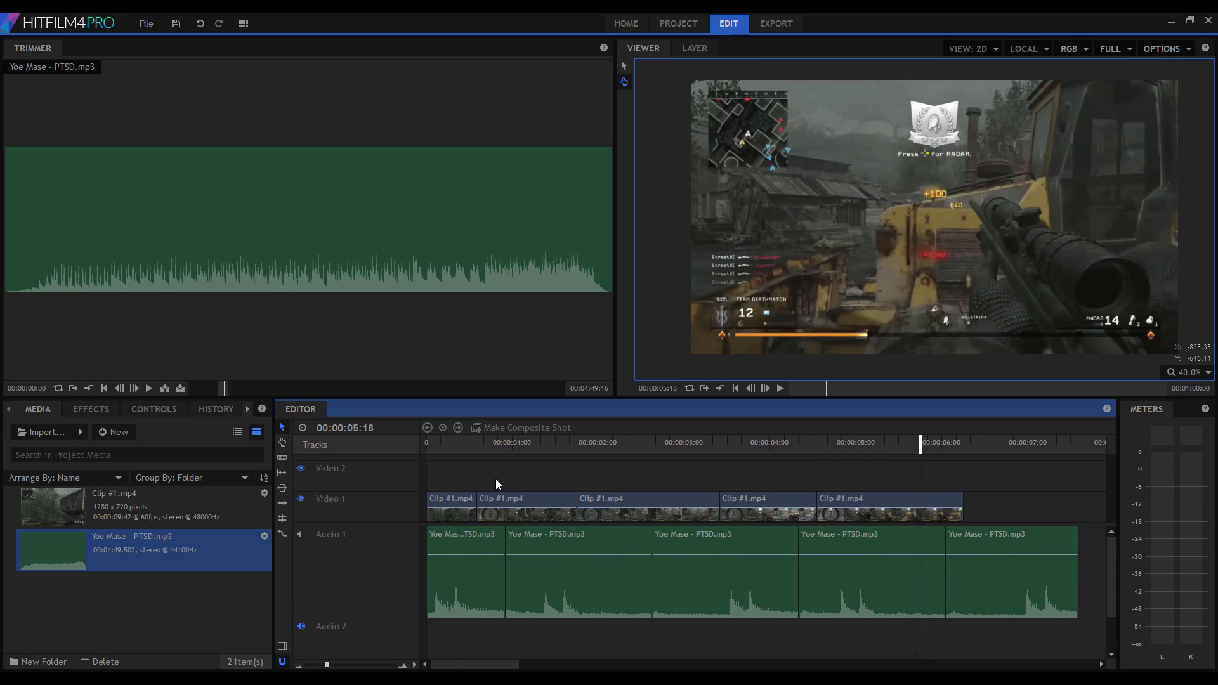
drag(501, 481, 808, 504)
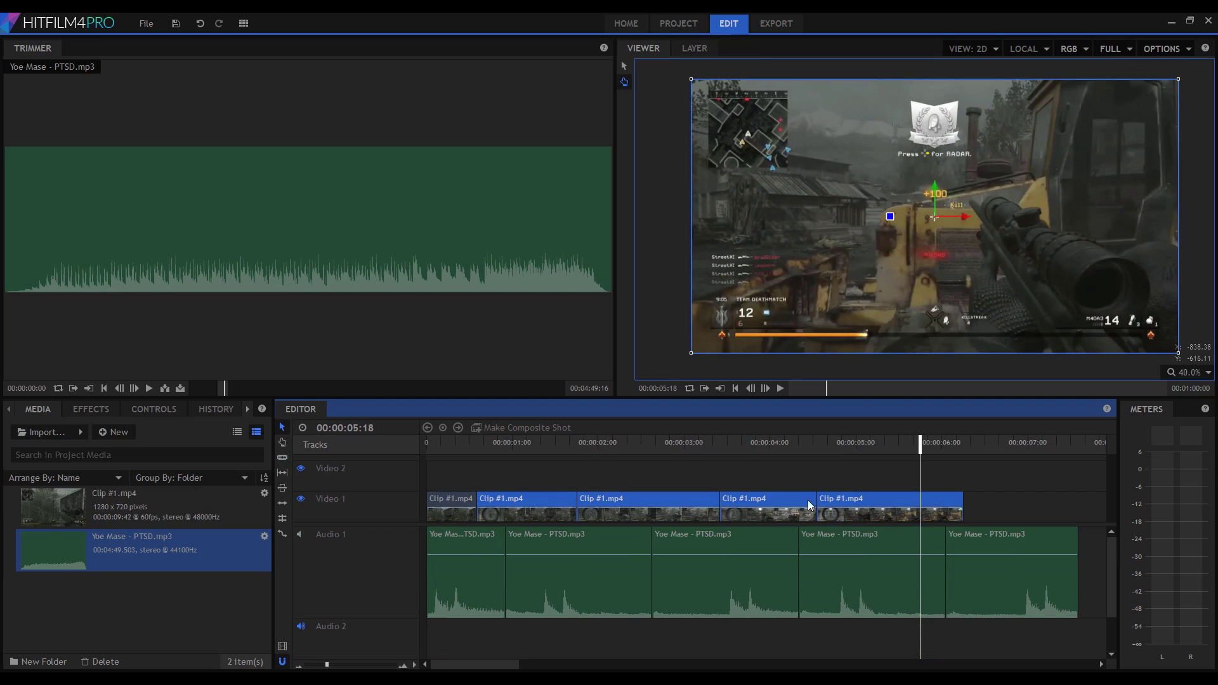
drag(511, 503, 626, 501)
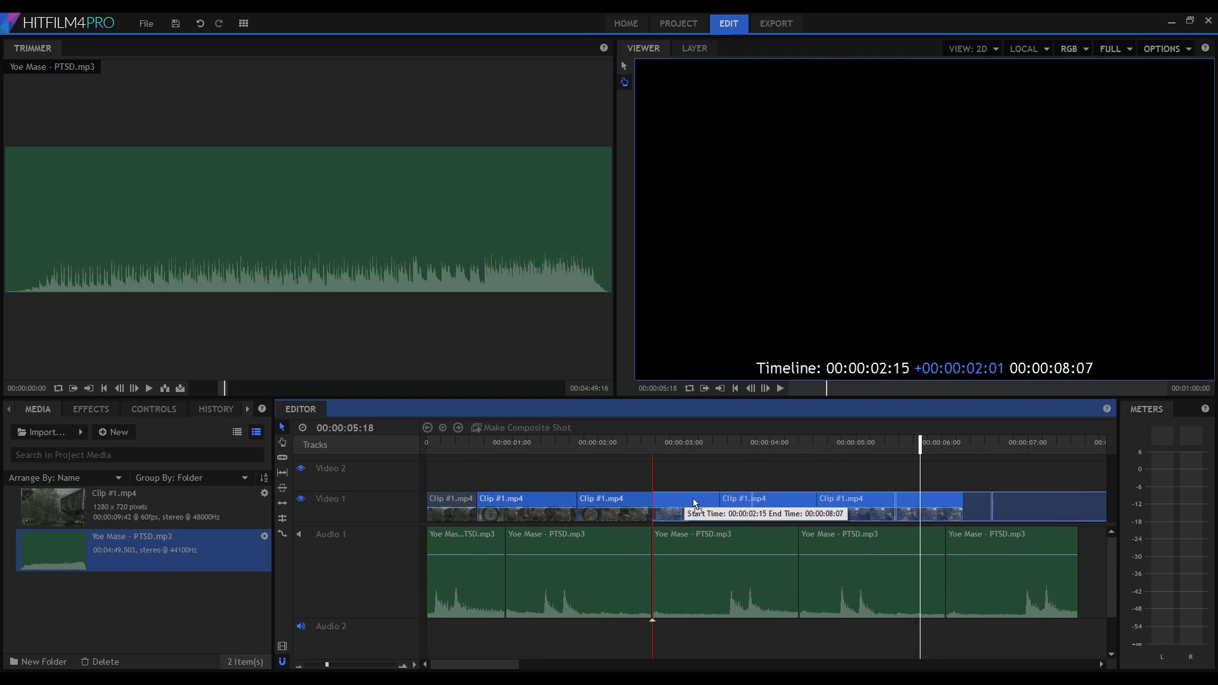
drag(625, 497, 693, 498)
- Shift the first piece to end at the first clap and slide later pieces onto their beats
click(453, 502)
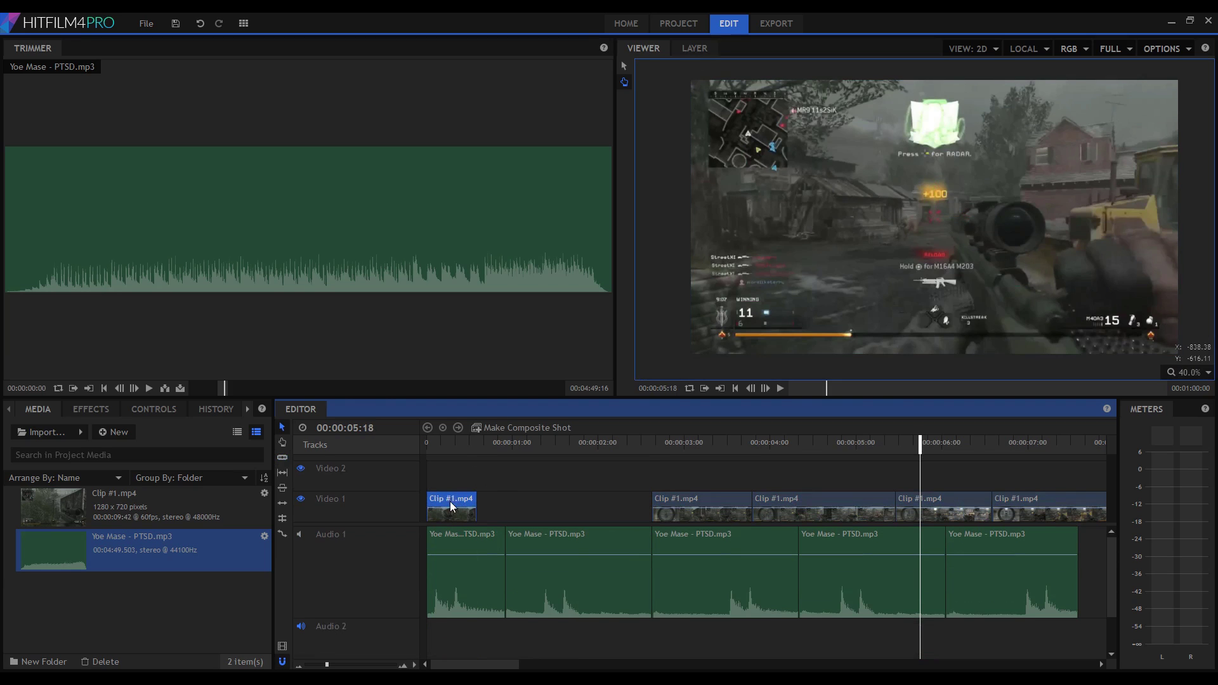
drag(456, 502, 485, 501)
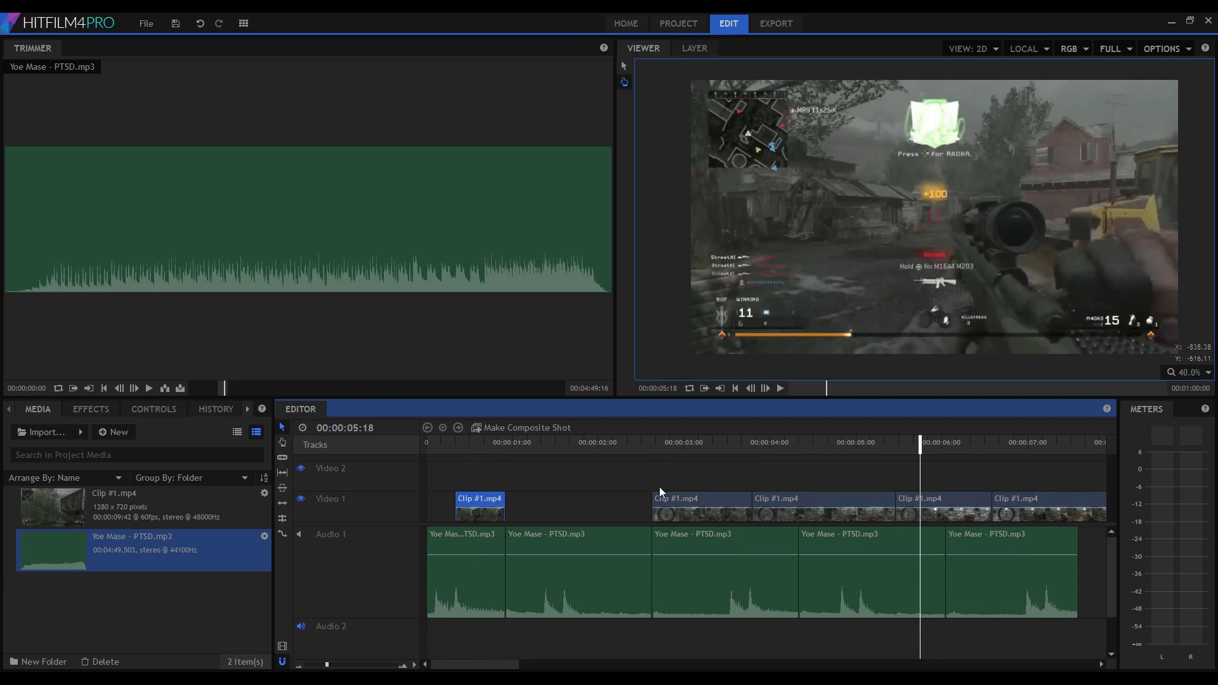
click(685, 491)
drag(689, 498, 593, 497)
drag(835, 500, 730, 498)
scroll(686, 489, down, 5)
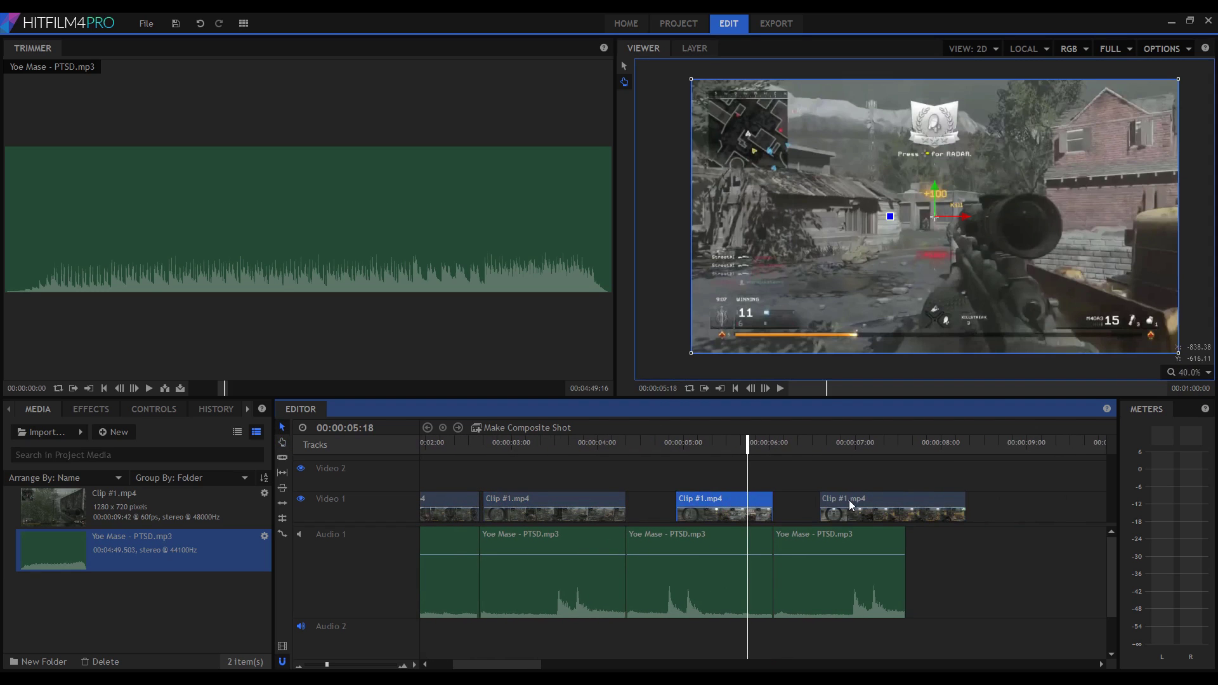
drag(849, 500, 802, 505)
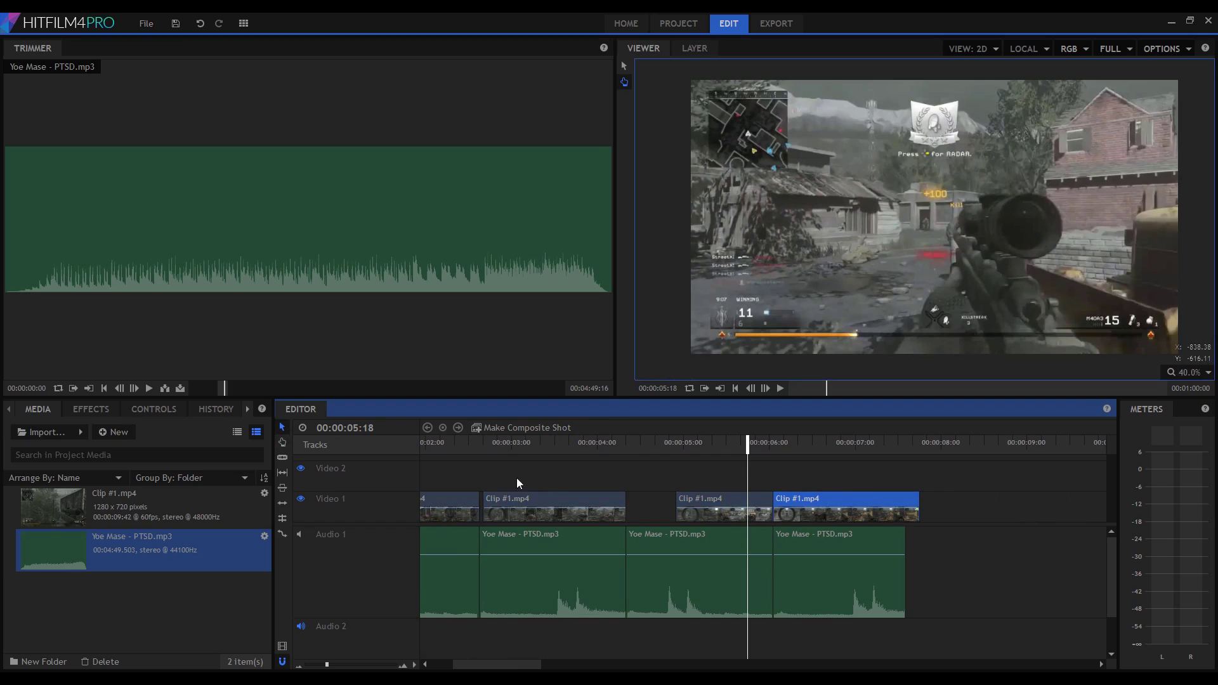
scroll(507, 488, up, 5)
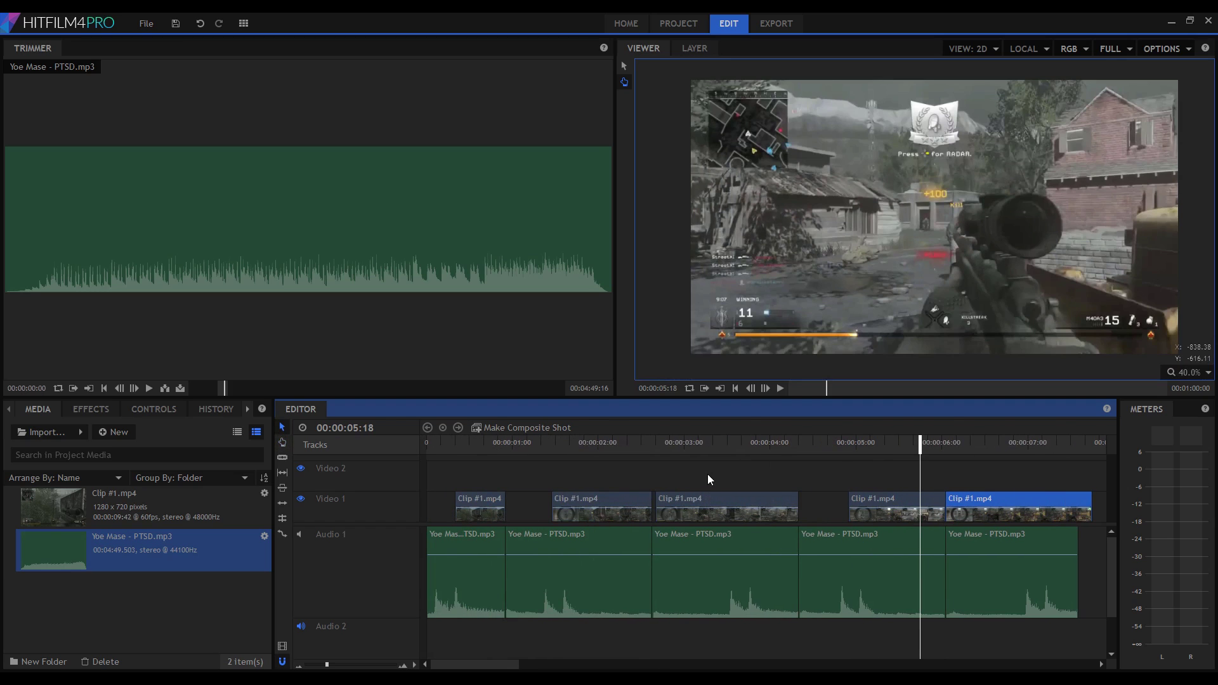
click(707, 474)
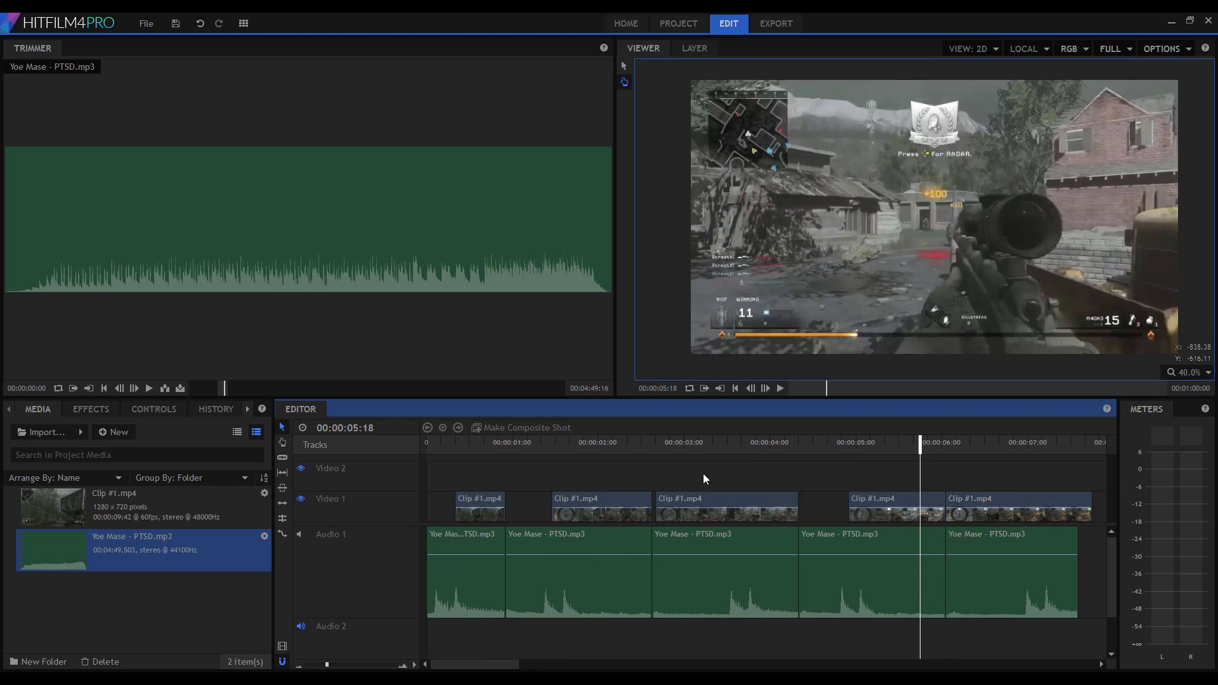
- Rate-stretch the first three pieces to close gaps and trim the fifth to end with the music
click(281, 535)
drag(450, 503, 417, 513)
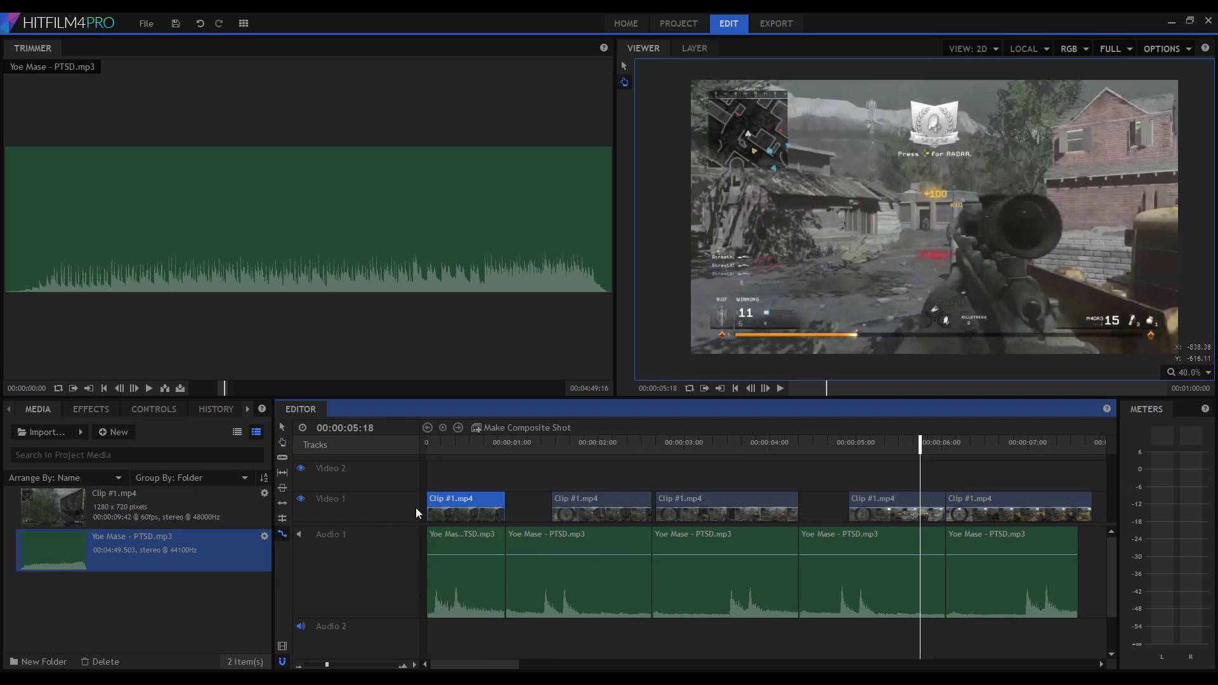
drag(544, 504, 508, 503)
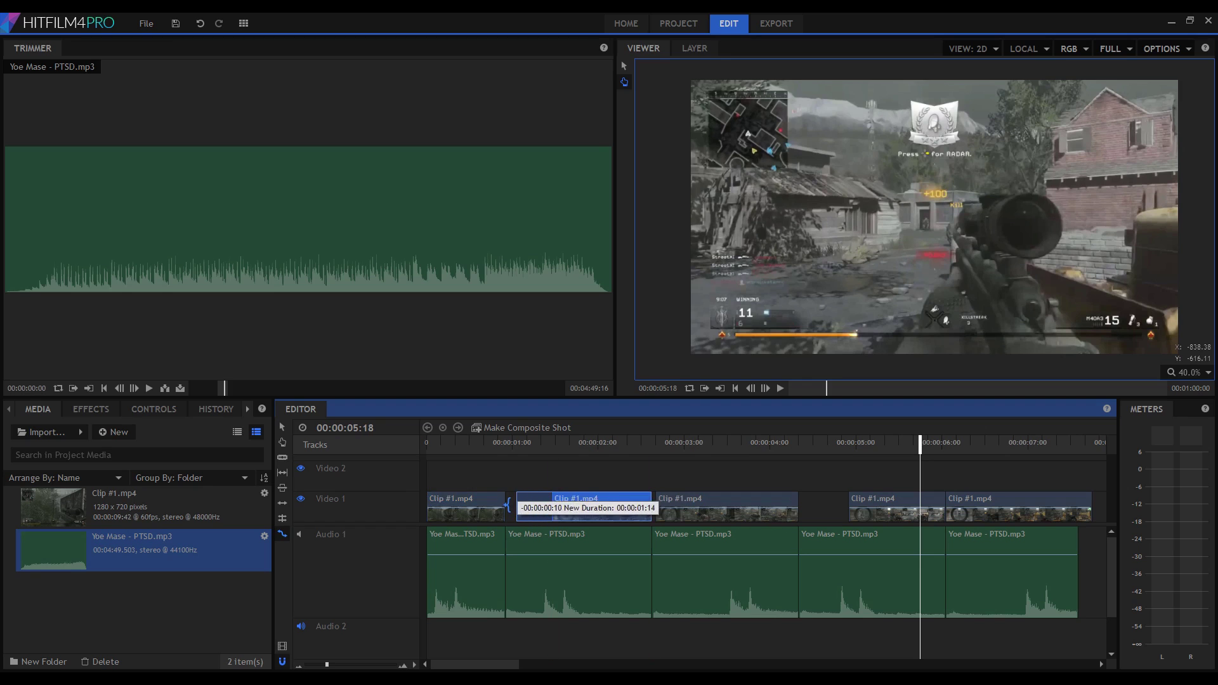
drag(780, 505, 798, 506)
click(1007, 505)
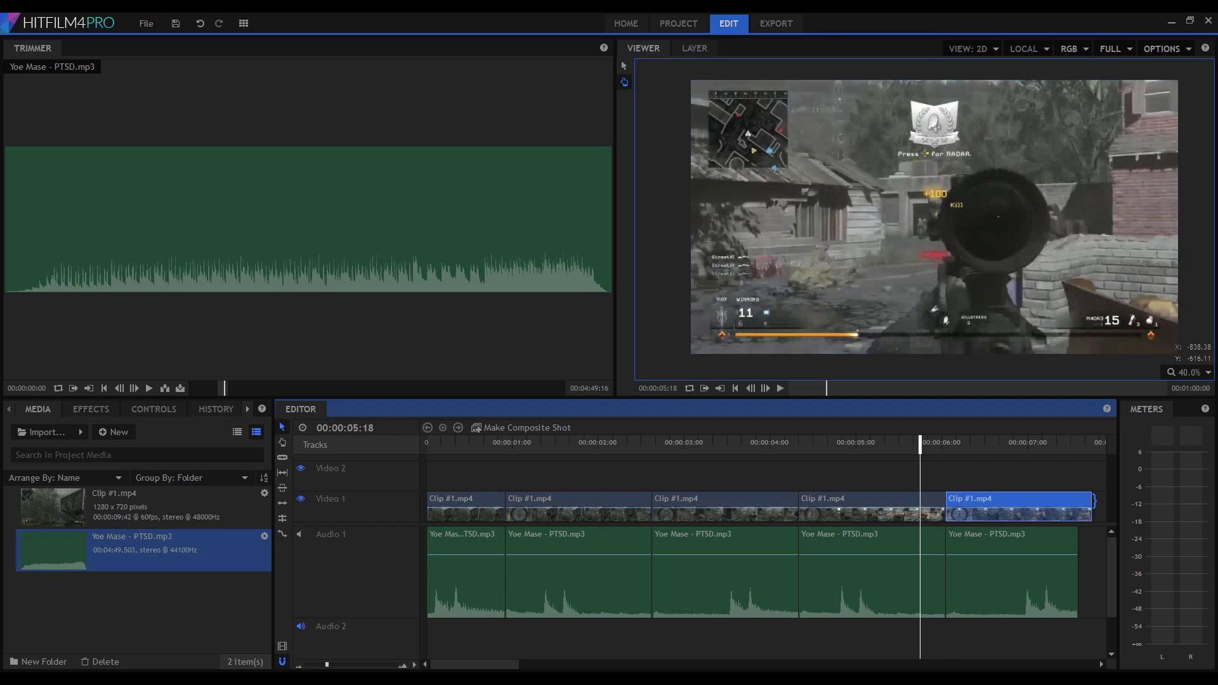
drag(1091, 506, 1078, 502)
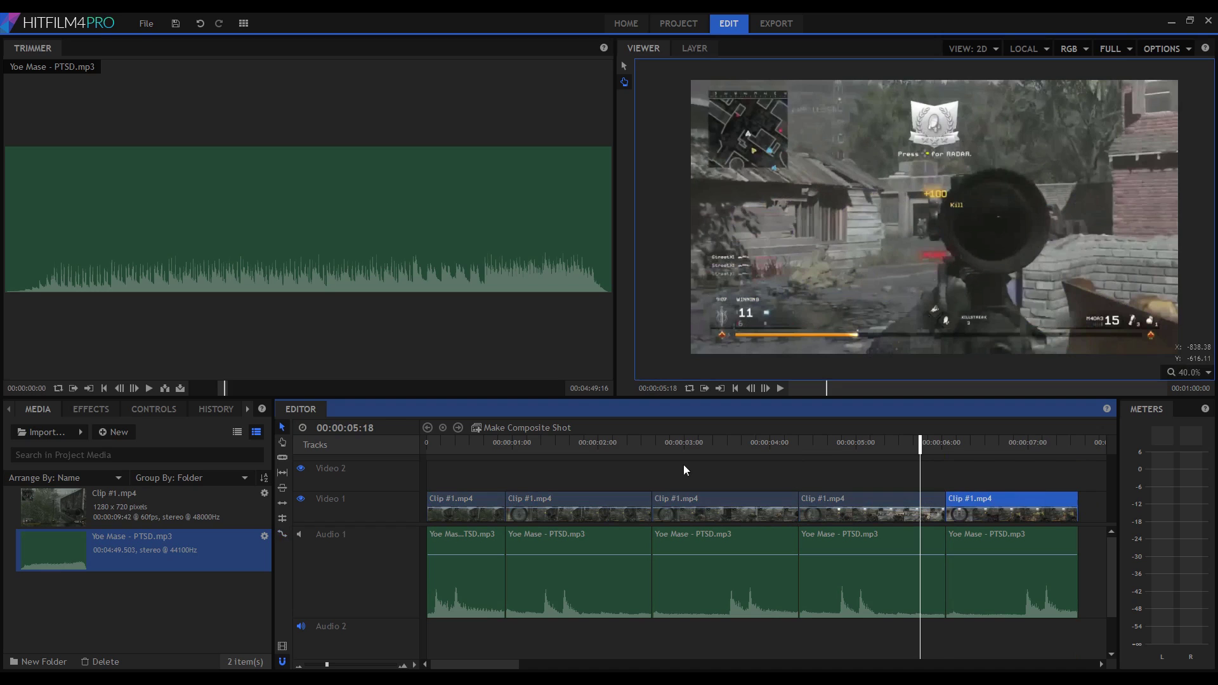
click(430, 444)
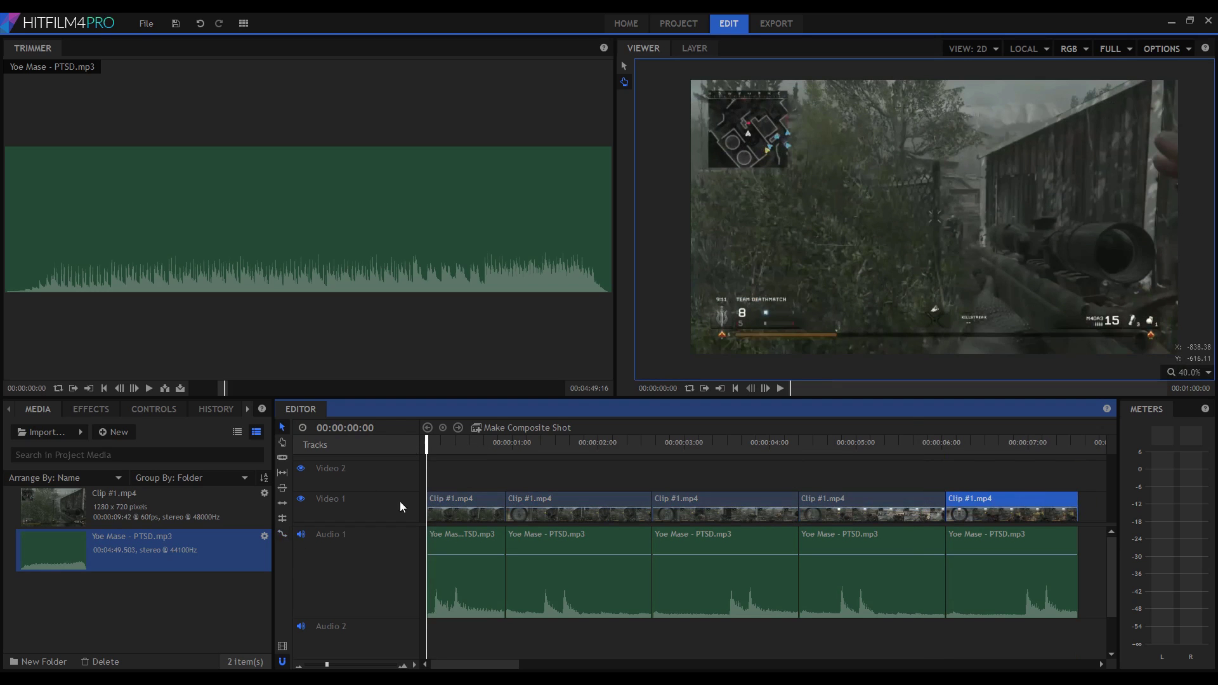
- Deselect the fifth piece and play the beat-synced edit with the PTSD music from the start
click(467, 475)
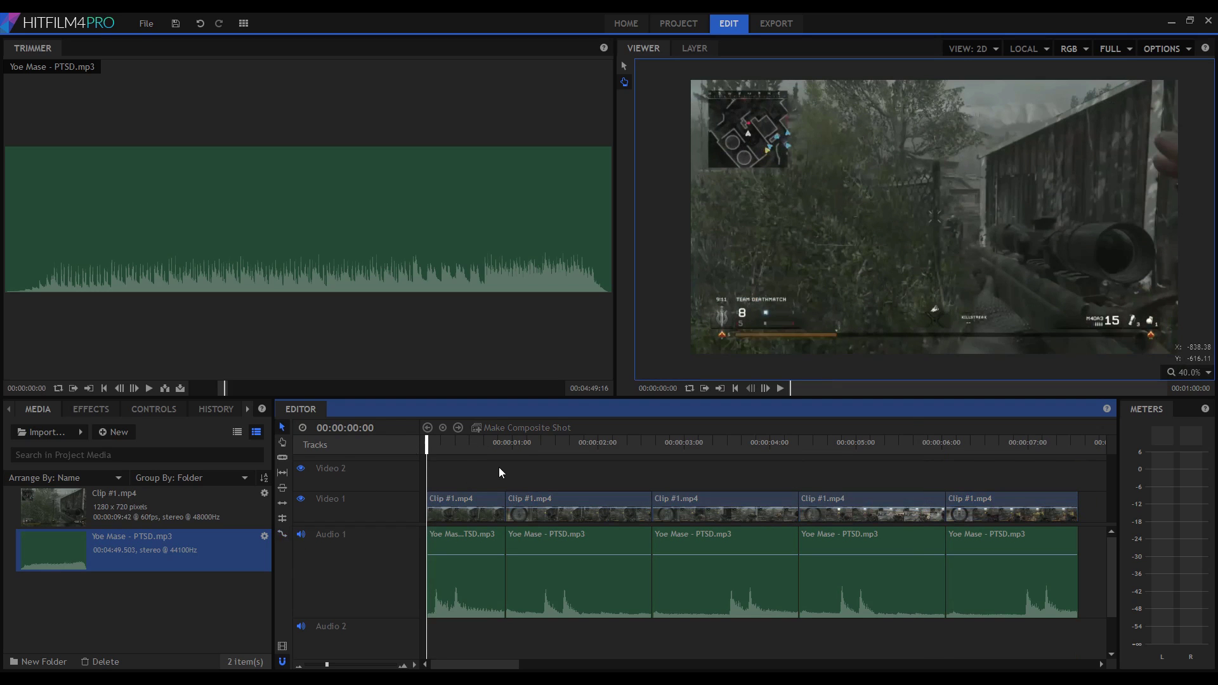
key(space)
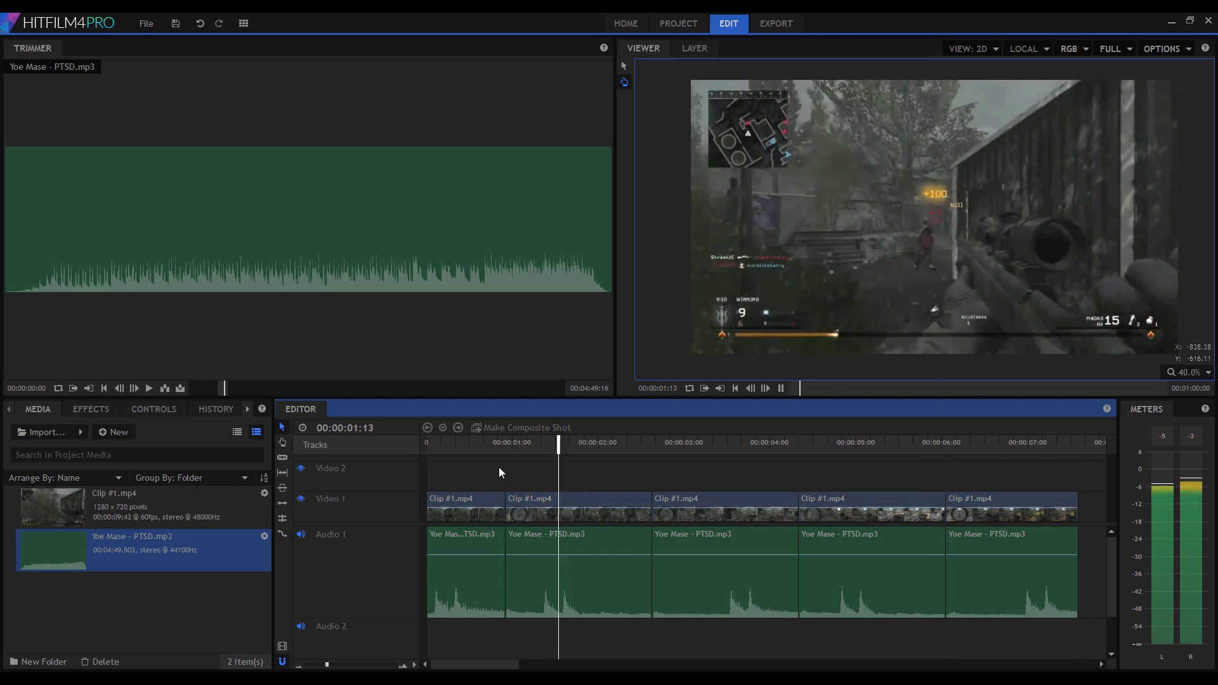